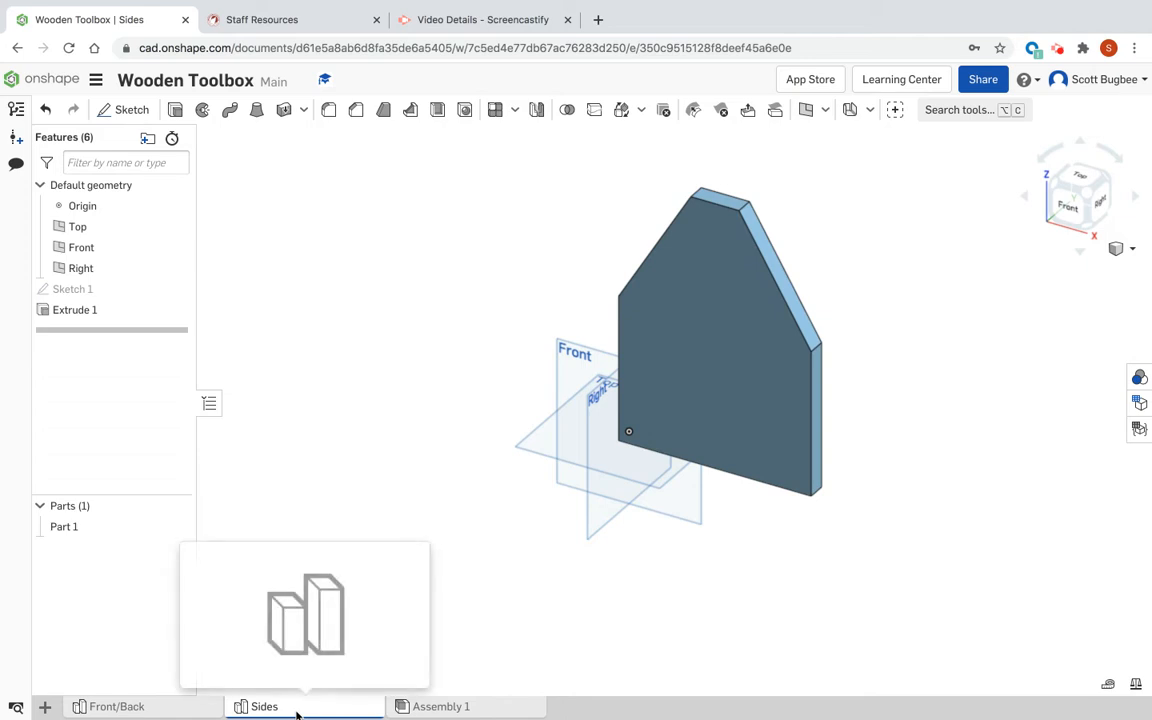
# Open Assembly 1 and insert the Sides part at the assembly origin.
pyautogui.moveTo(462, 710)
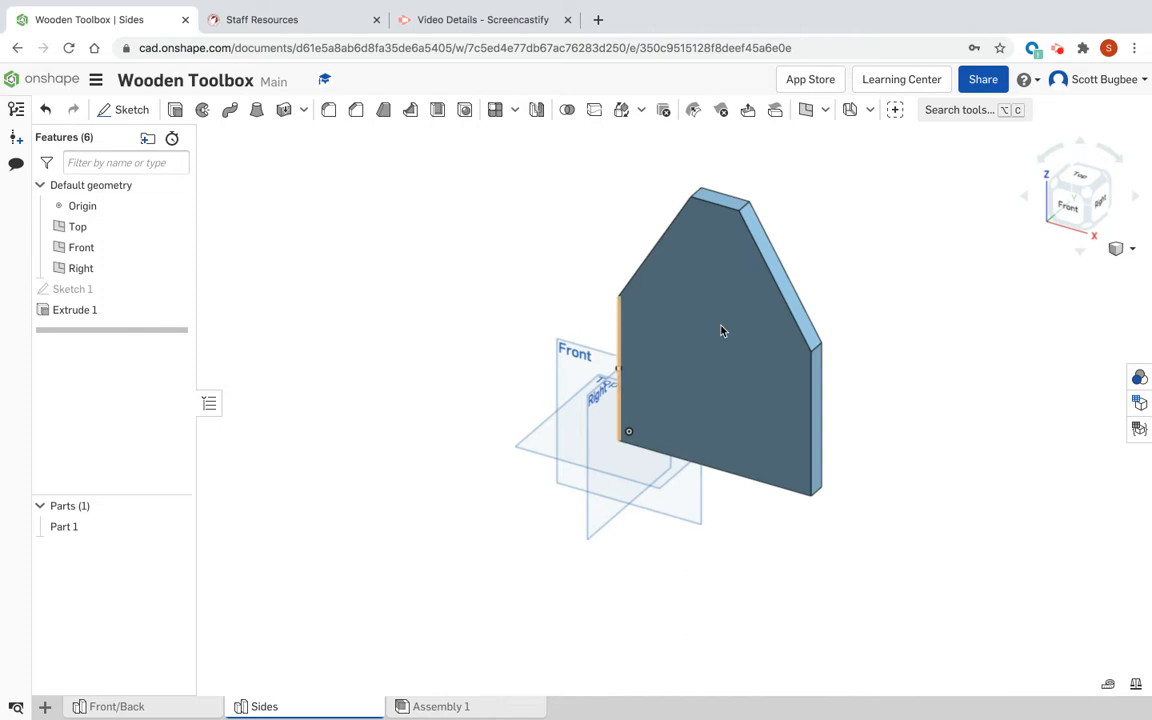
pyautogui.click(453, 706)
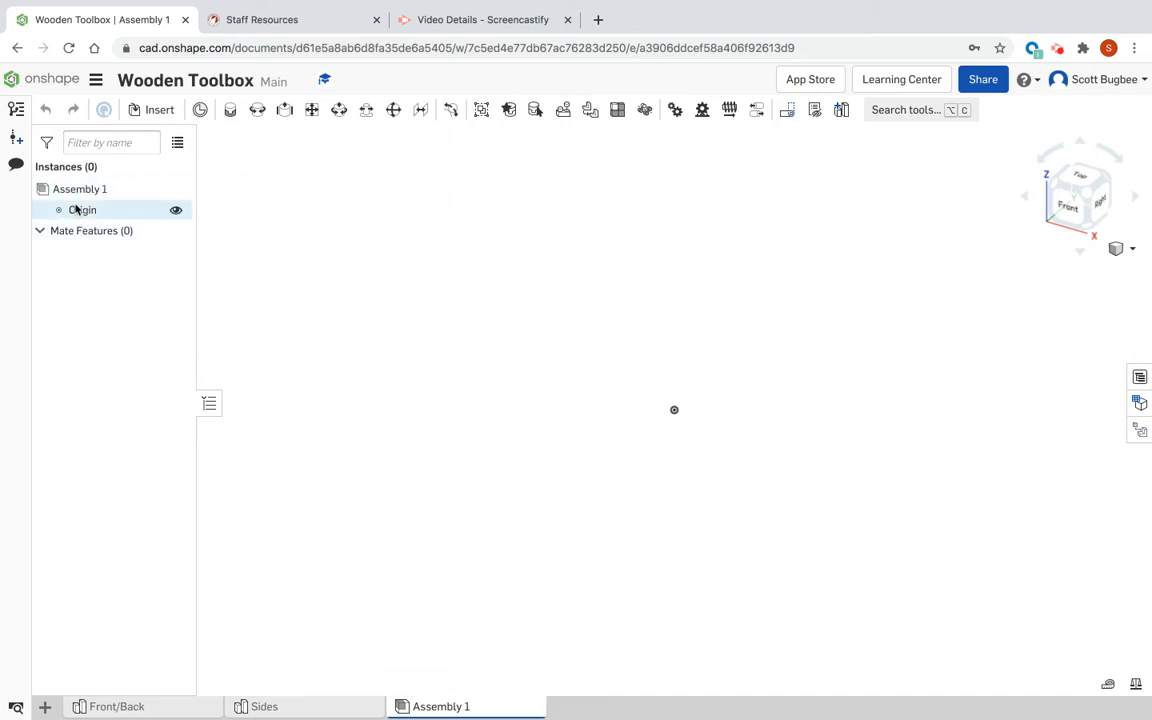
pyautogui.click(155, 110)
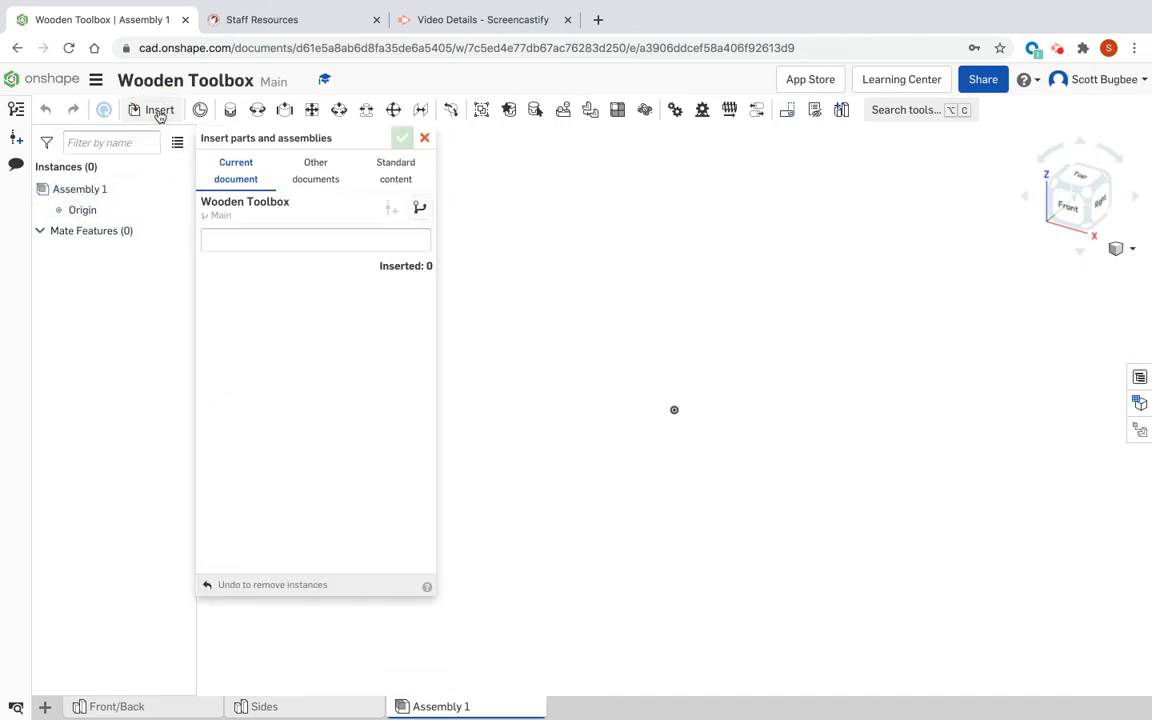
pyautogui.click(286, 367)
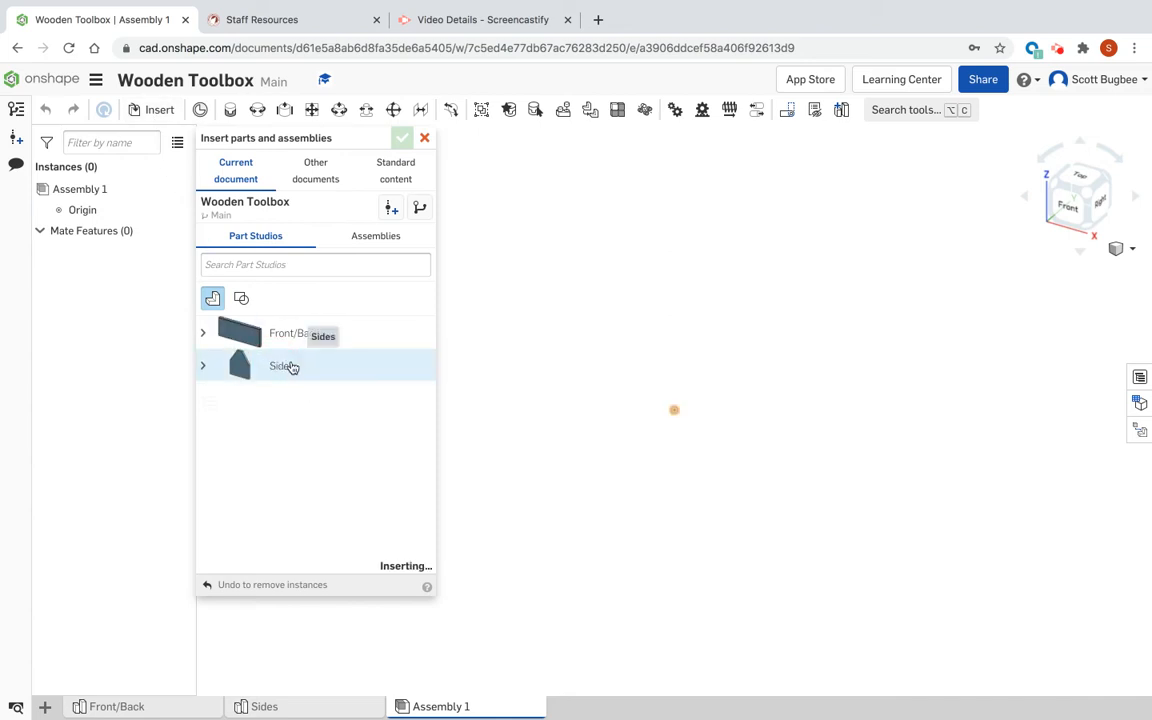
pyautogui.click(403, 139)
pyautogui.scroll(1, 404, 393)
pyautogui.scroll(-3, 408, 393)
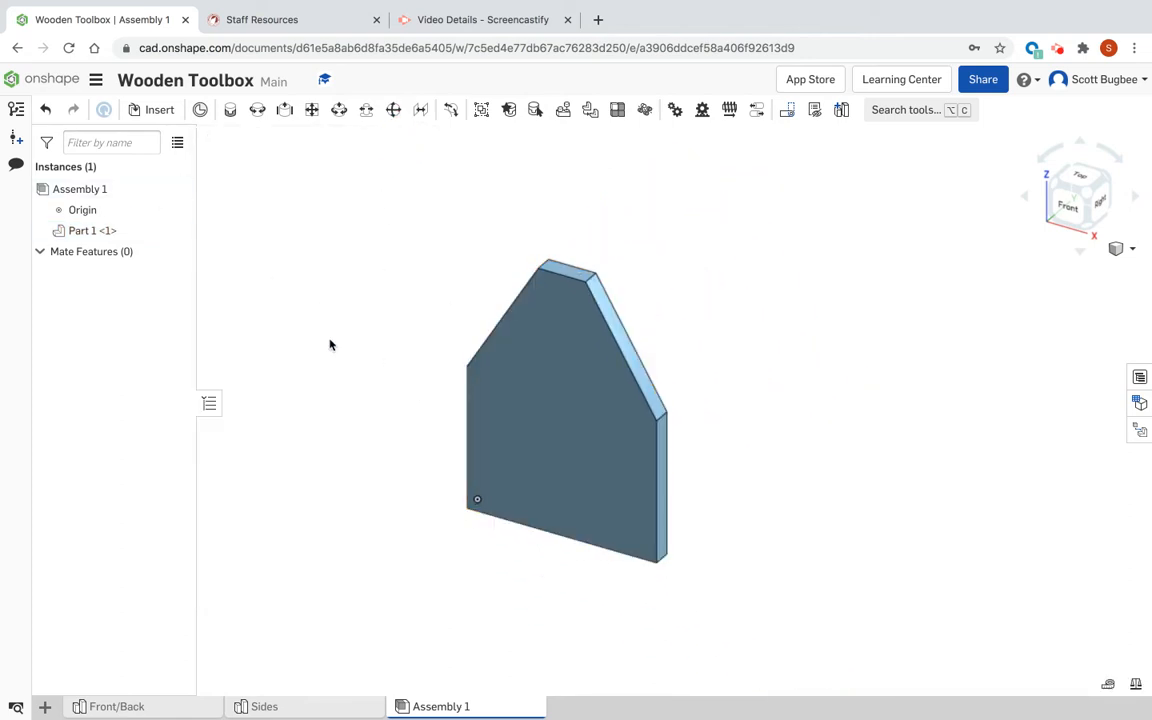
# Insert one Front/Back part into the assembly and place it beside the side panel, clear of it.
pyautogui.moveTo(385, 405); pyautogui.dragTo(455, 362, button='middle')
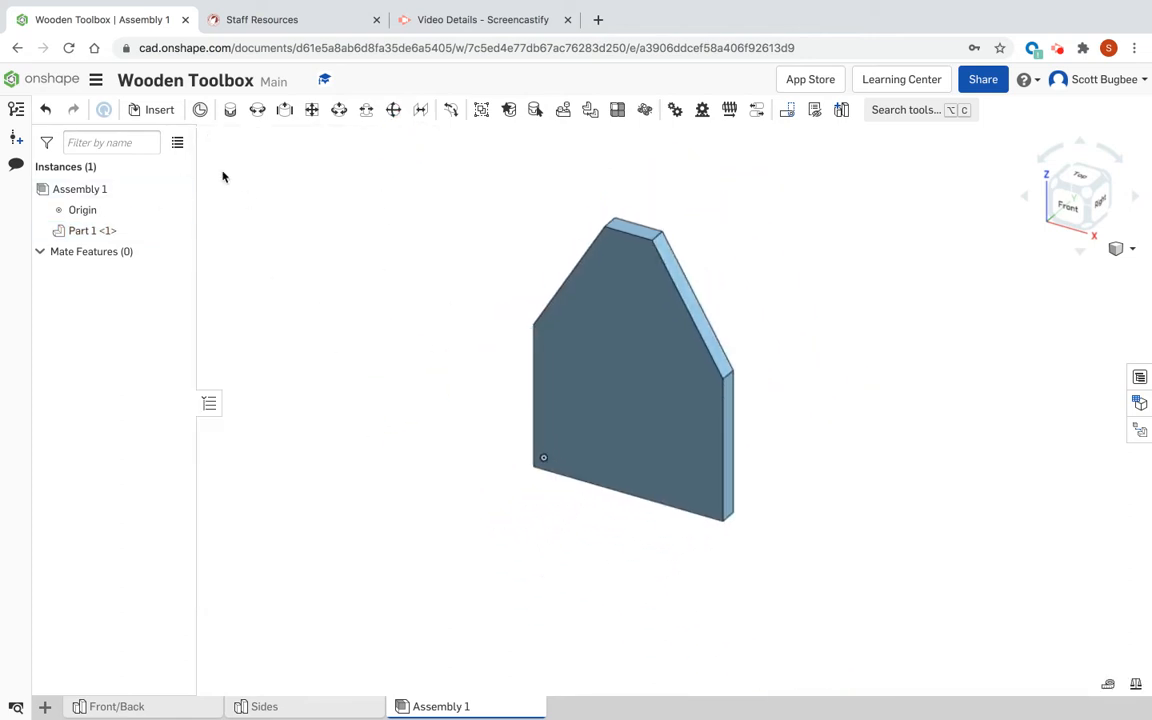
pyautogui.click(157, 110)
pyautogui.click(285, 335)
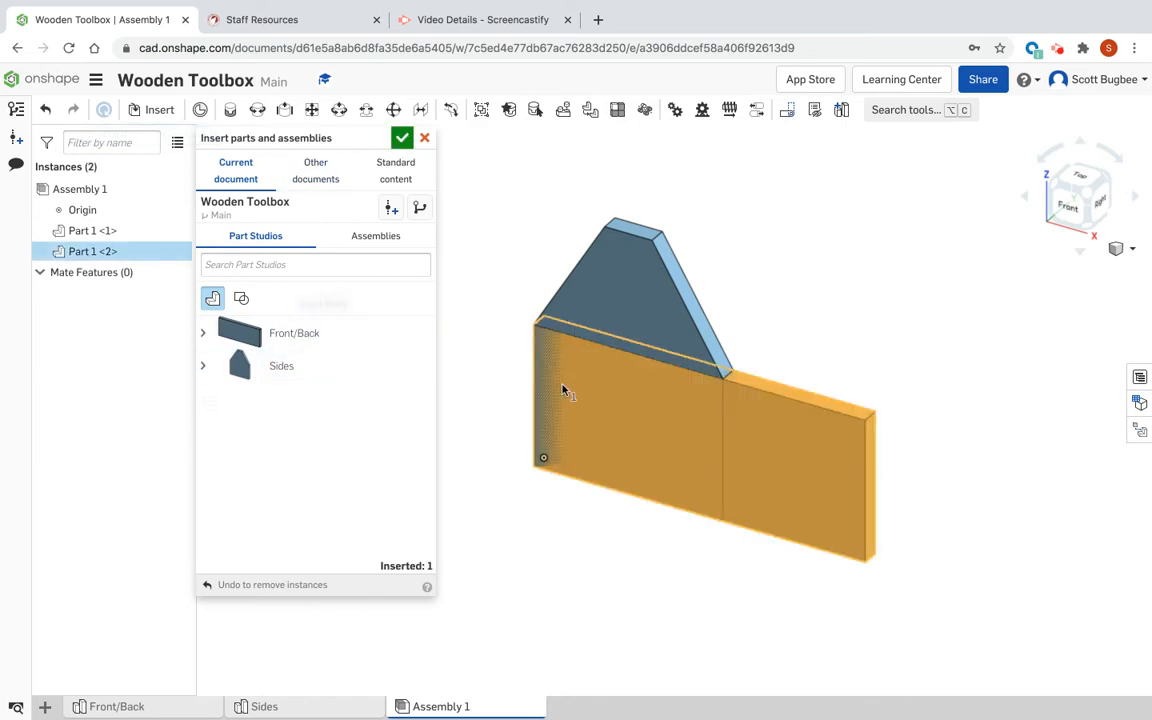
pyautogui.click(934, 350)
pyautogui.click(400, 138)
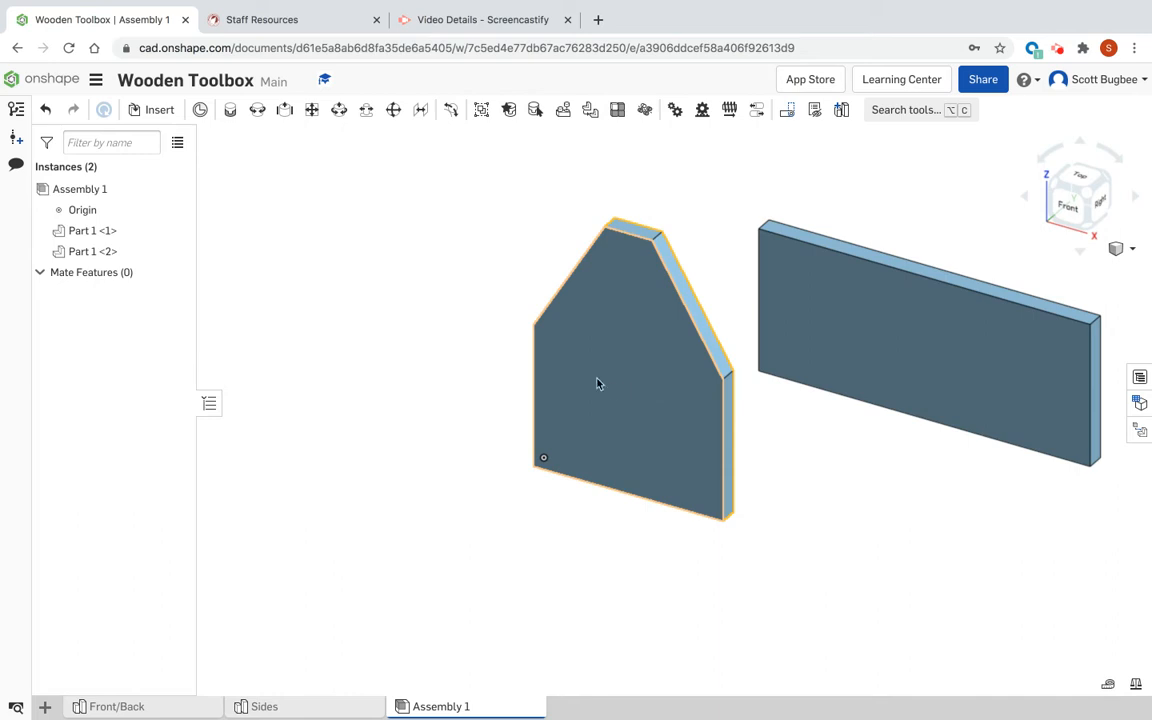
# Add a Fastened mate joining the midpoint of the side panel's vertical edge to the midpoint of the Front/Back panel's end edge.
pyautogui.click(230, 112)
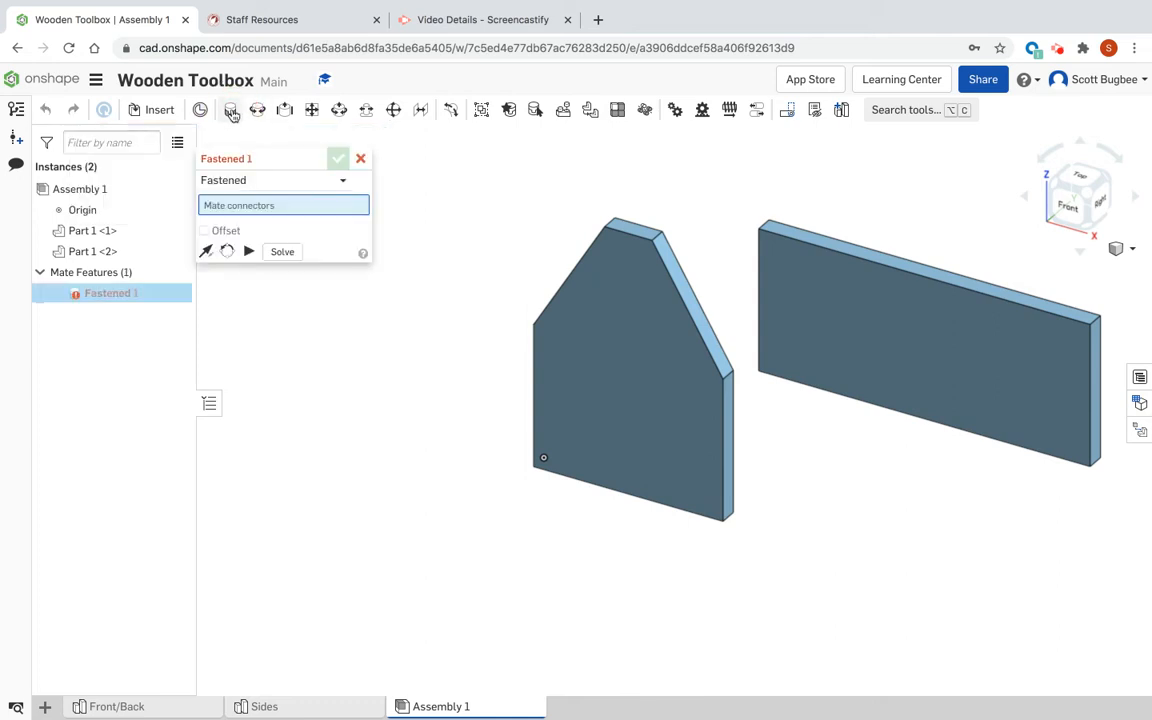
pyautogui.click(724, 452)
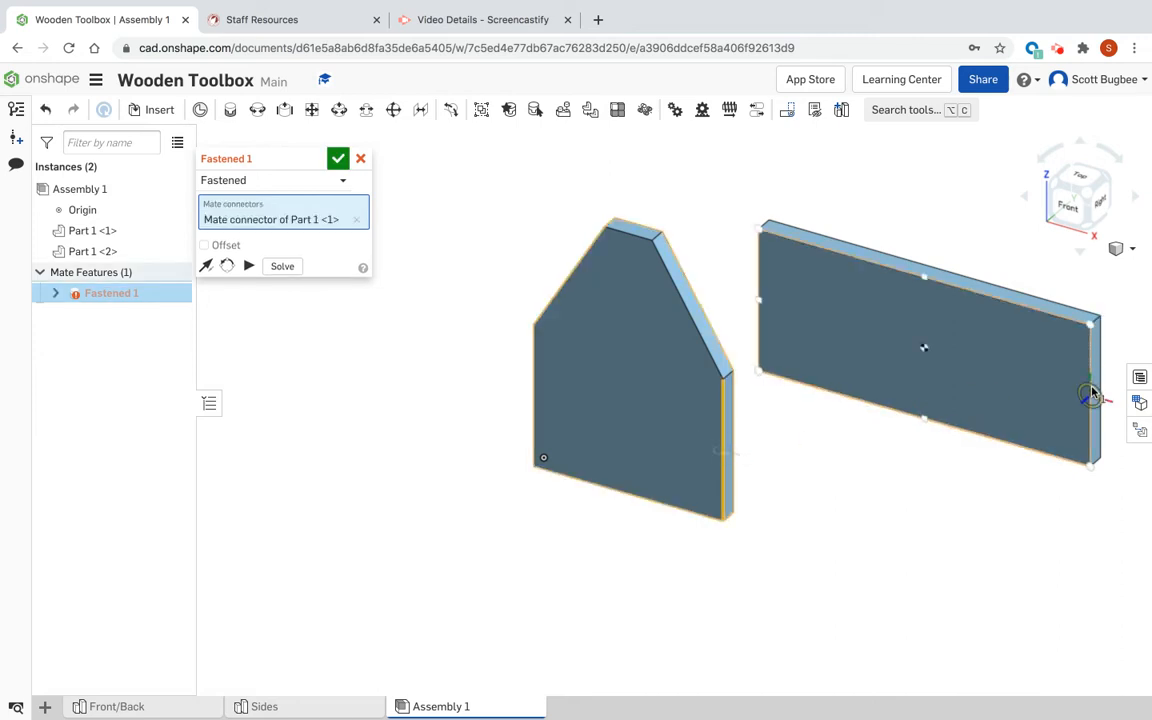
pyautogui.scroll(-1, 1098, 396)
pyautogui.moveTo(1062, 392)
pyautogui.mouseDown(button='right')
pyautogui.moveTo(1030, 395)
pyautogui.moveTo(1050, 408)
pyautogui.mouseUp(button='right')
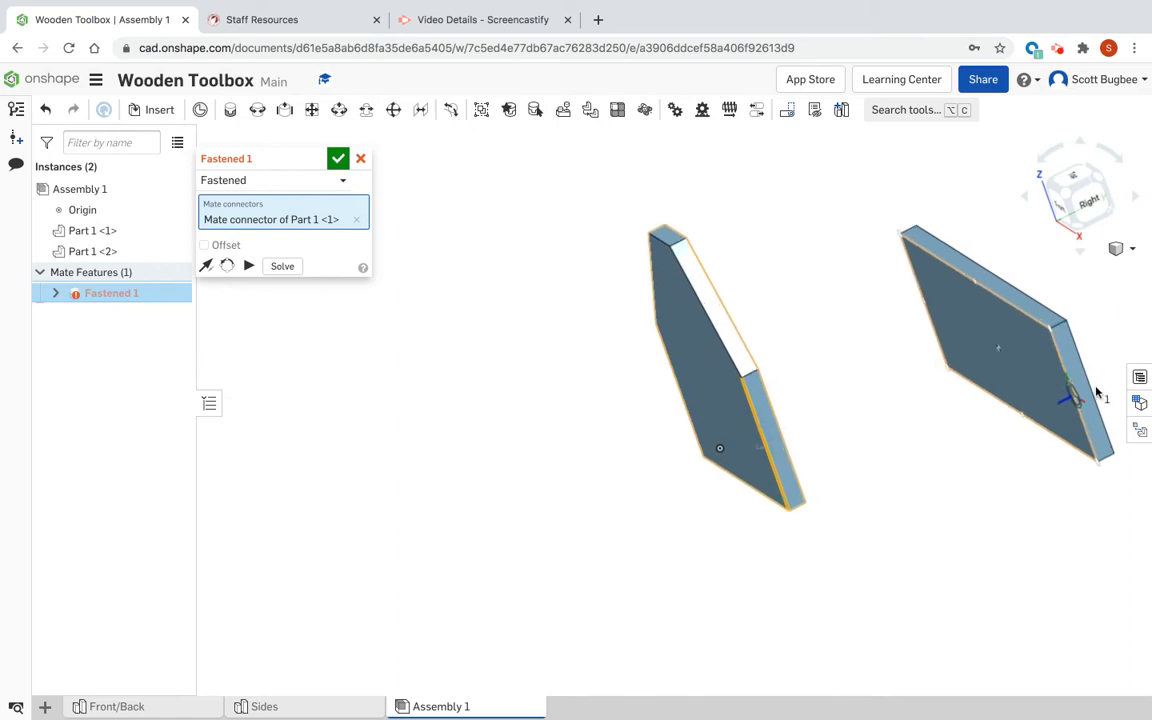
pyautogui.scroll(5, 1100, 391)
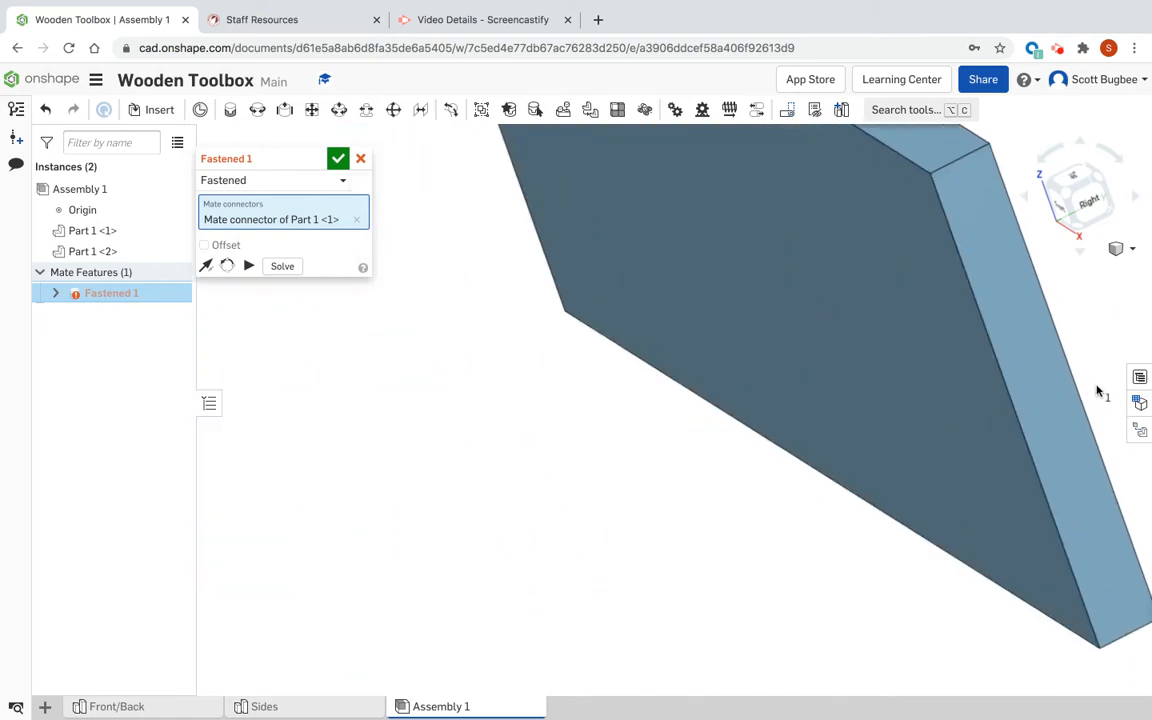
pyautogui.click(1016, 410)
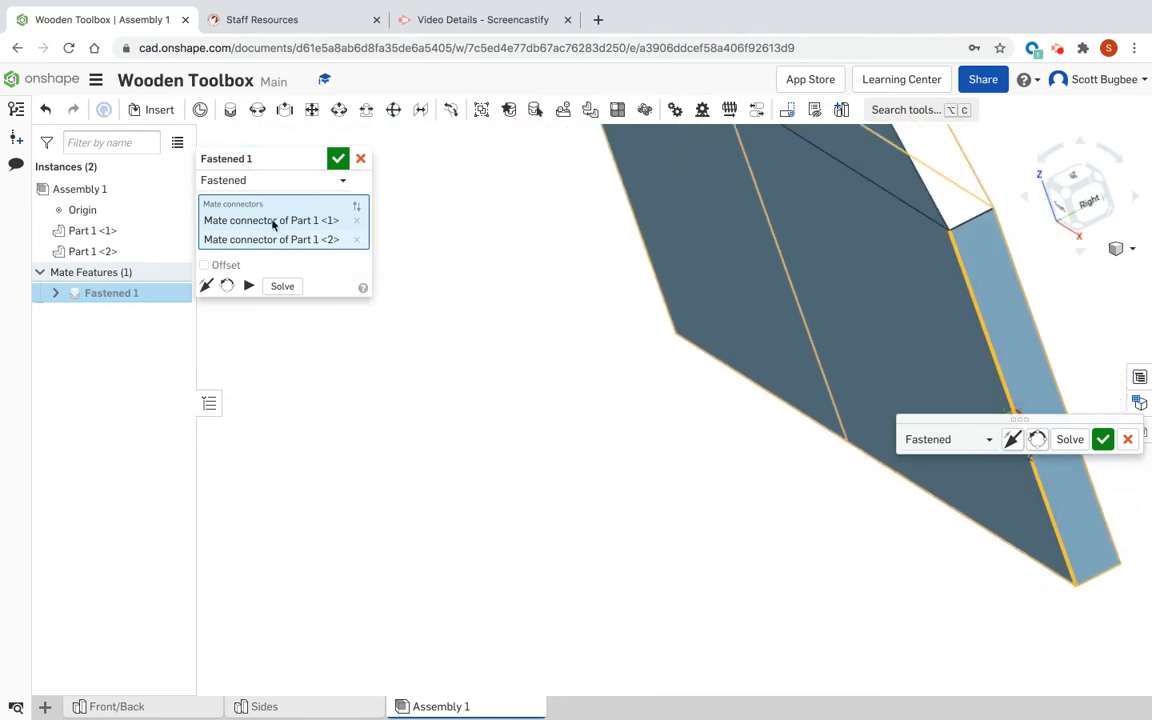
pyautogui.click(1102, 439)
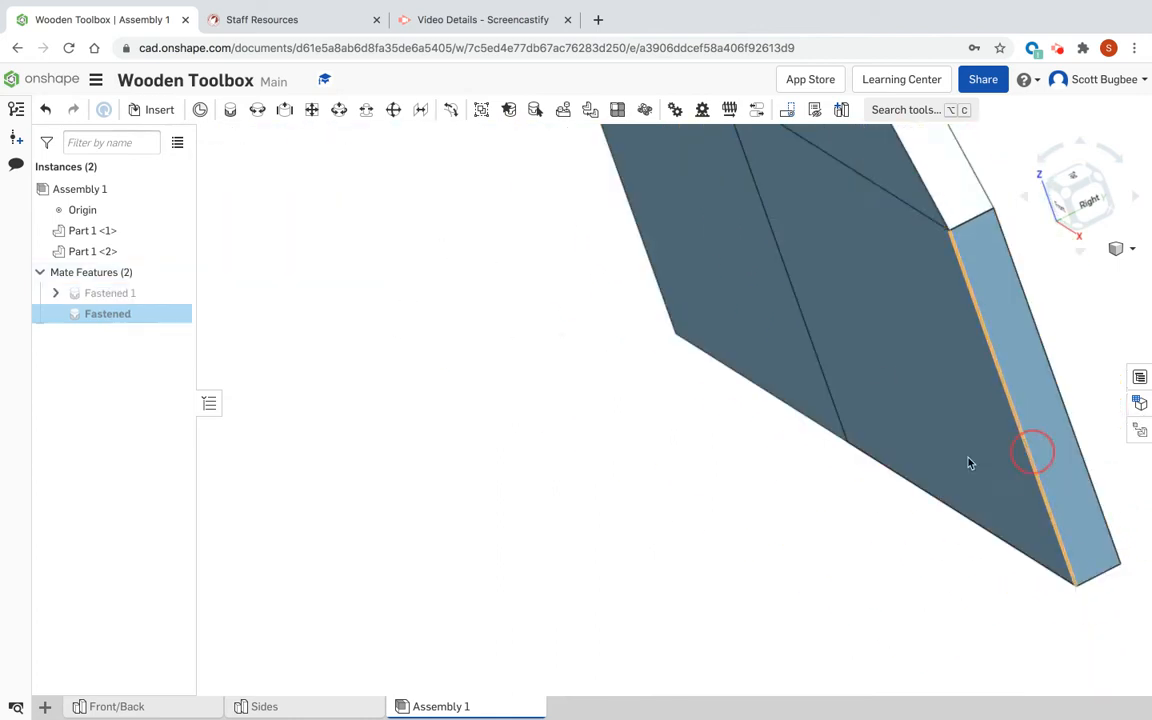
pyautogui.scroll(-6, 893, 454)
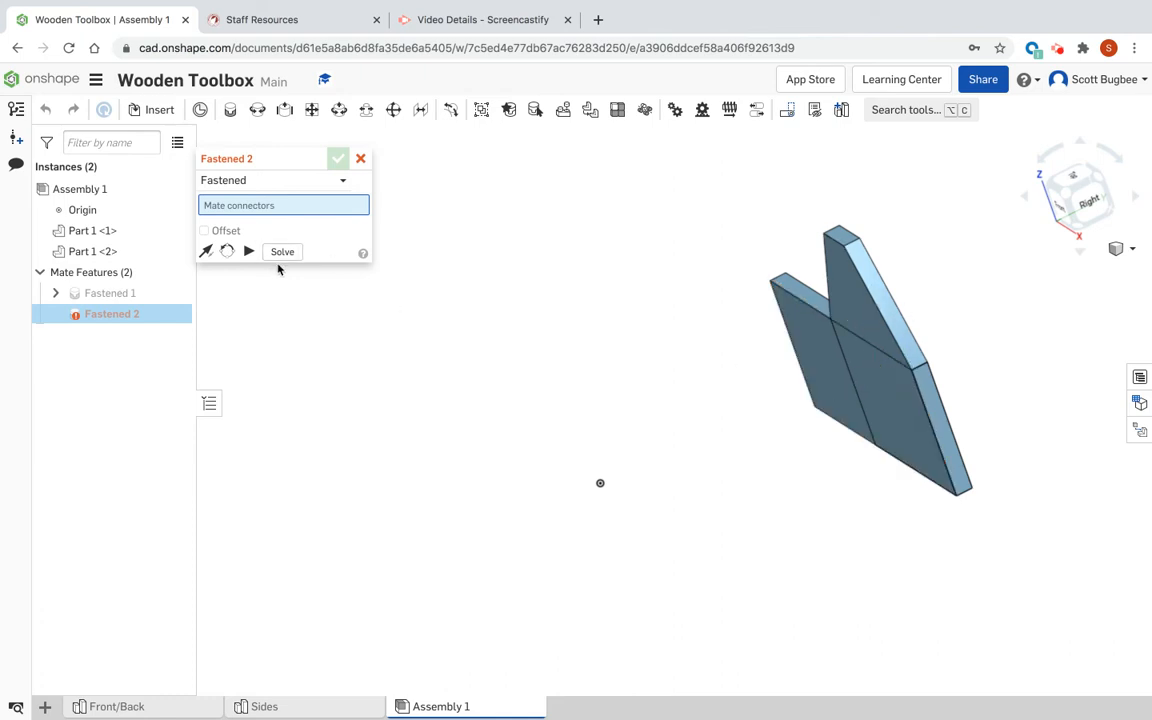
pyautogui.rightClick(100, 298)
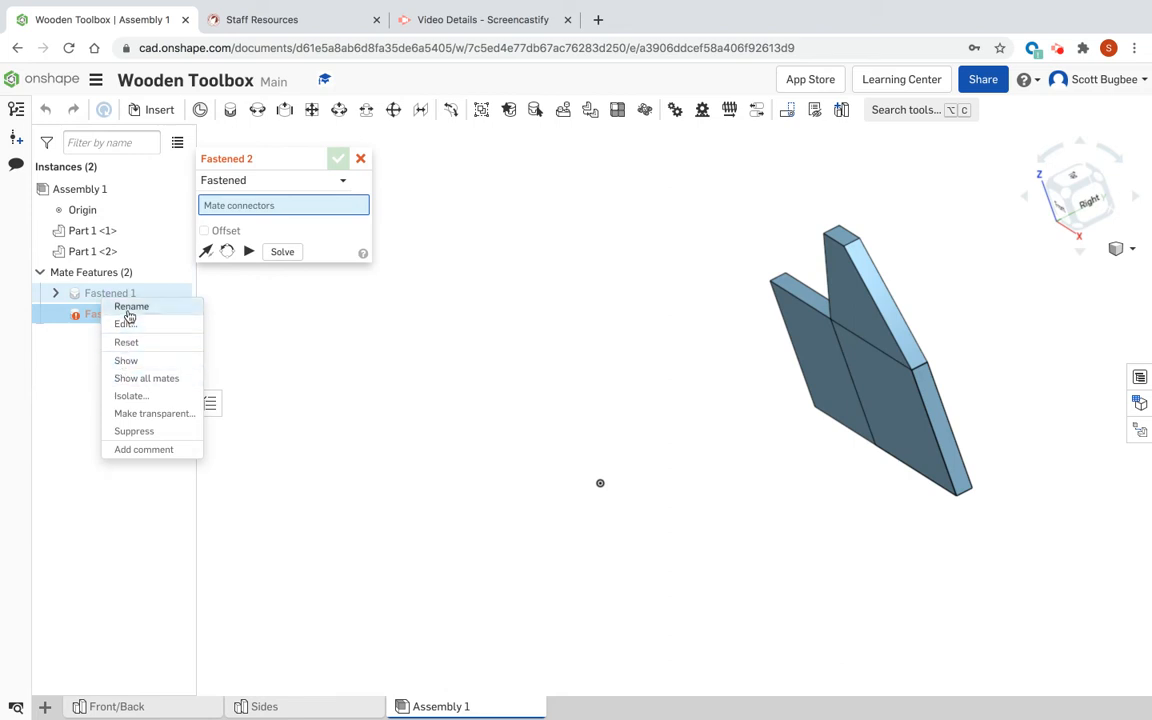
pyautogui.click(75, 338)
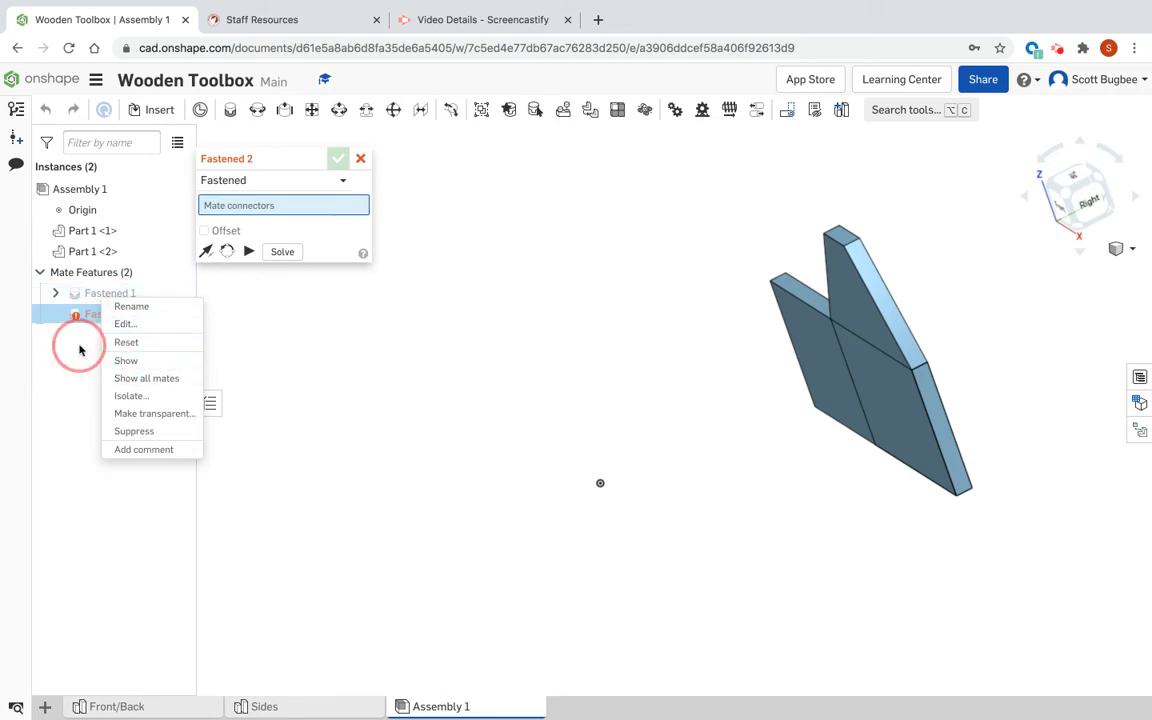
pyautogui.click(224, 256)
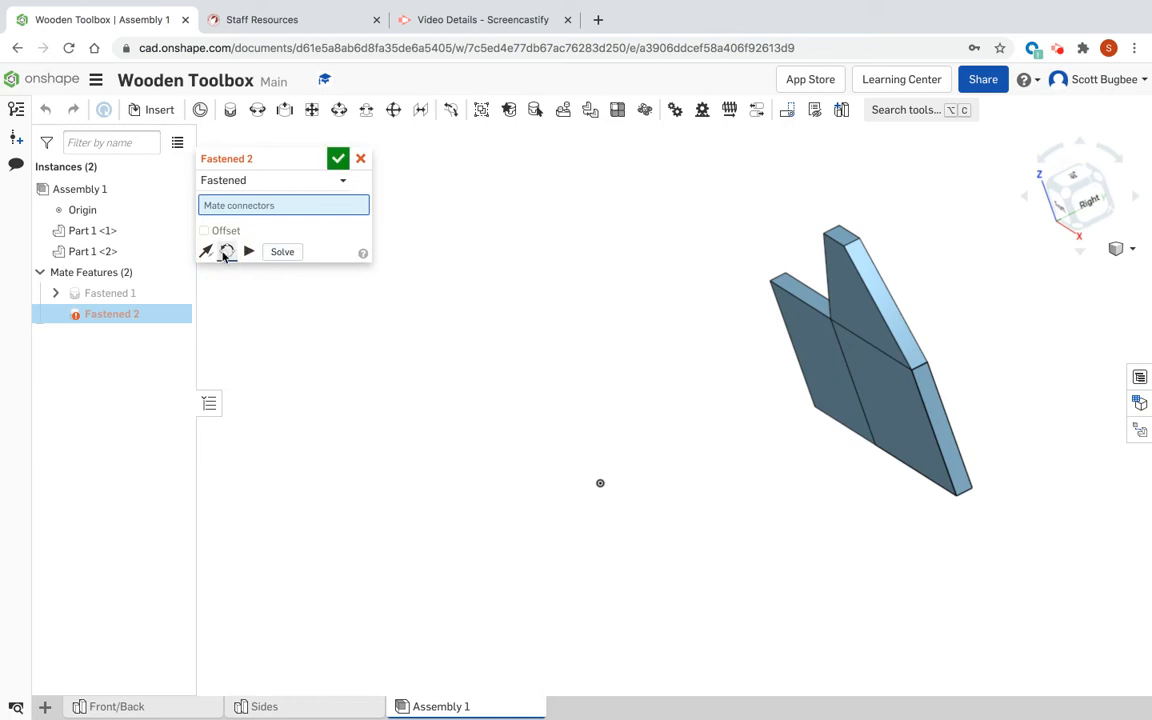
pyautogui.click(359, 161)
# Edit the Fastened 1 mate, try its primary axis flips, and rotate the secondary axis until the panels stand perpendicular.
pyautogui.click(98, 296)
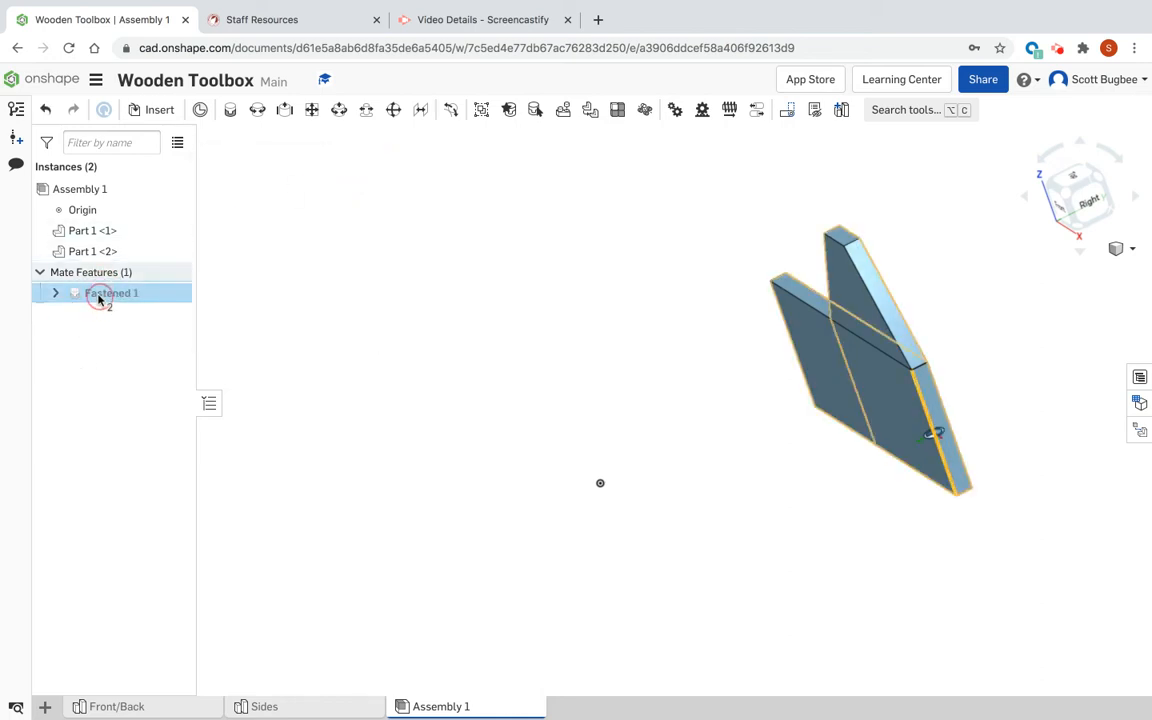
pyautogui.doubleClick(98, 296)
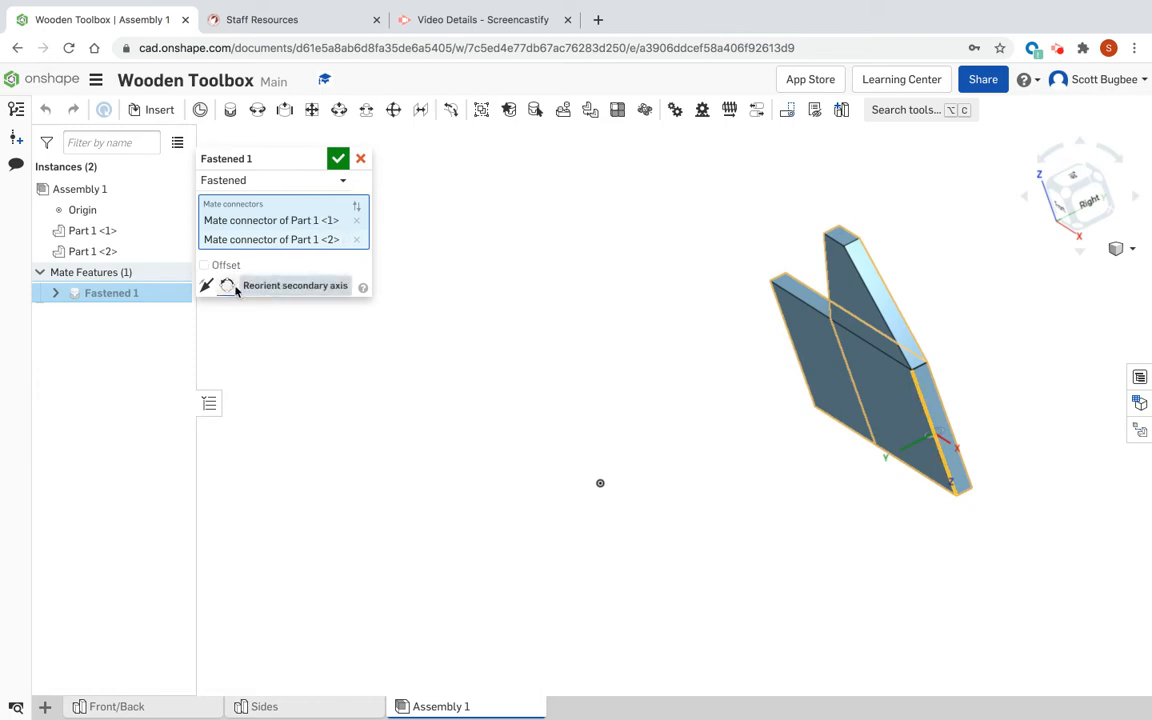
pyautogui.click(205, 287)
pyautogui.click(205, 287)
pyautogui.click(205, 287)
pyautogui.click(208, 288)
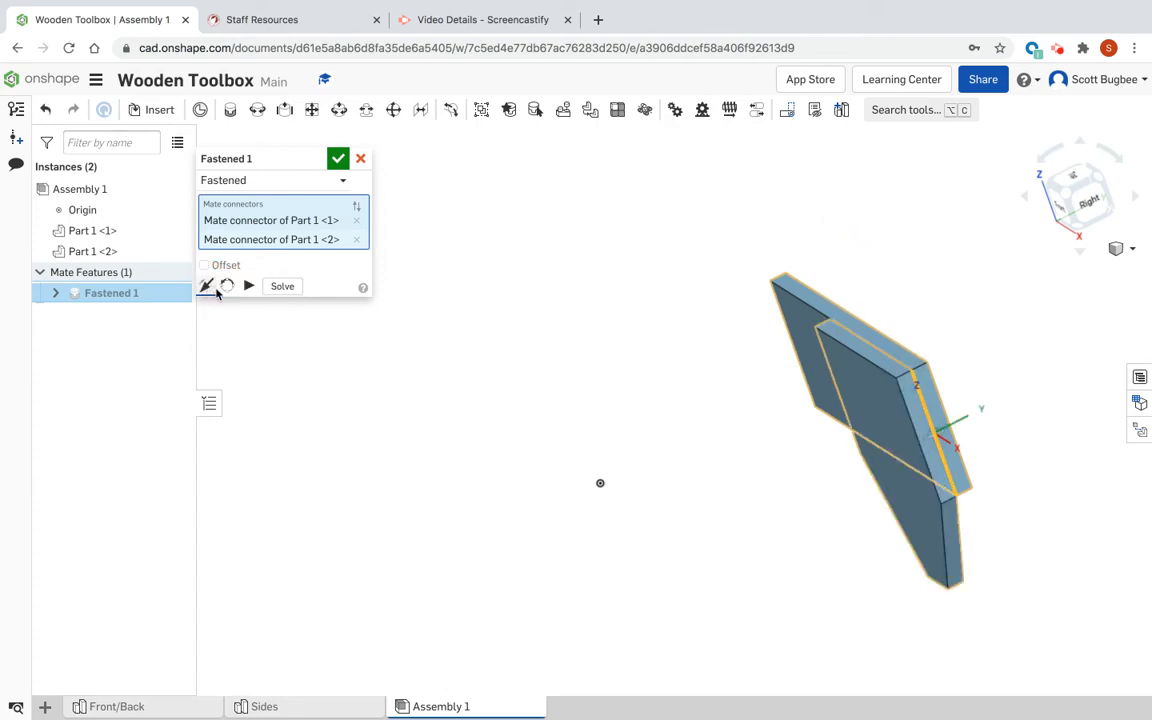
pyautogui.click(226, 287)
pyautogui.click(226, 287)
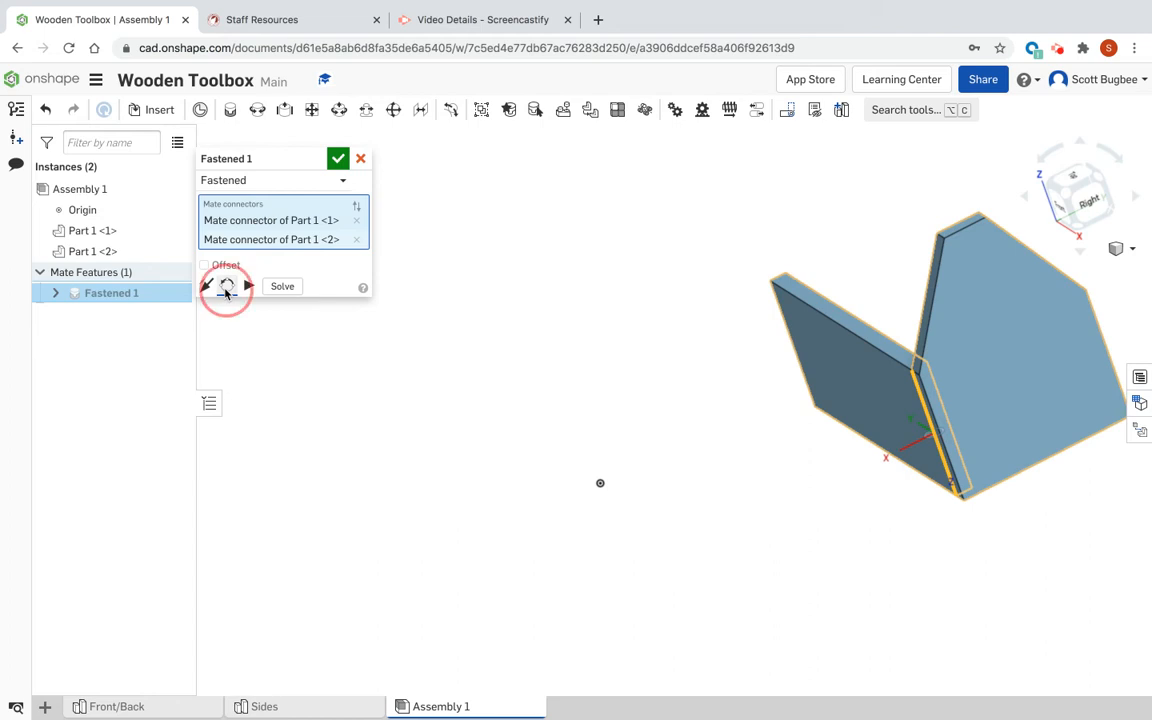
pyautogui.click(226, 287)
pyautogui.click(226, 287)
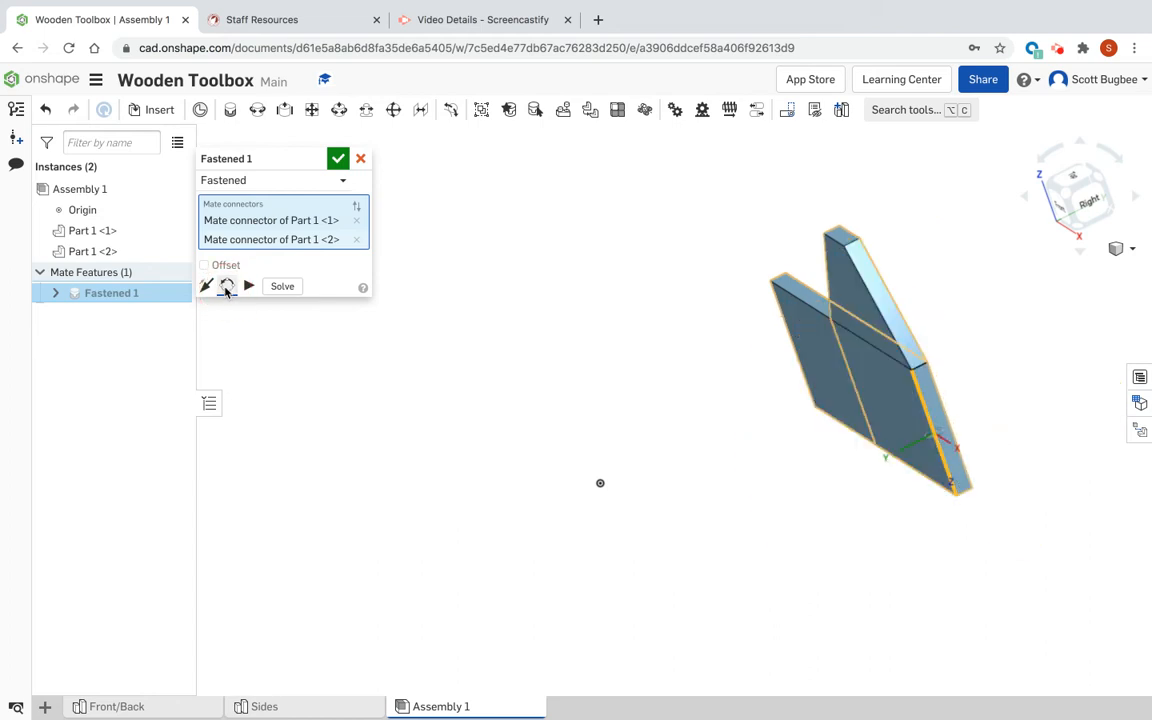
pyautogui.click(226, 287)
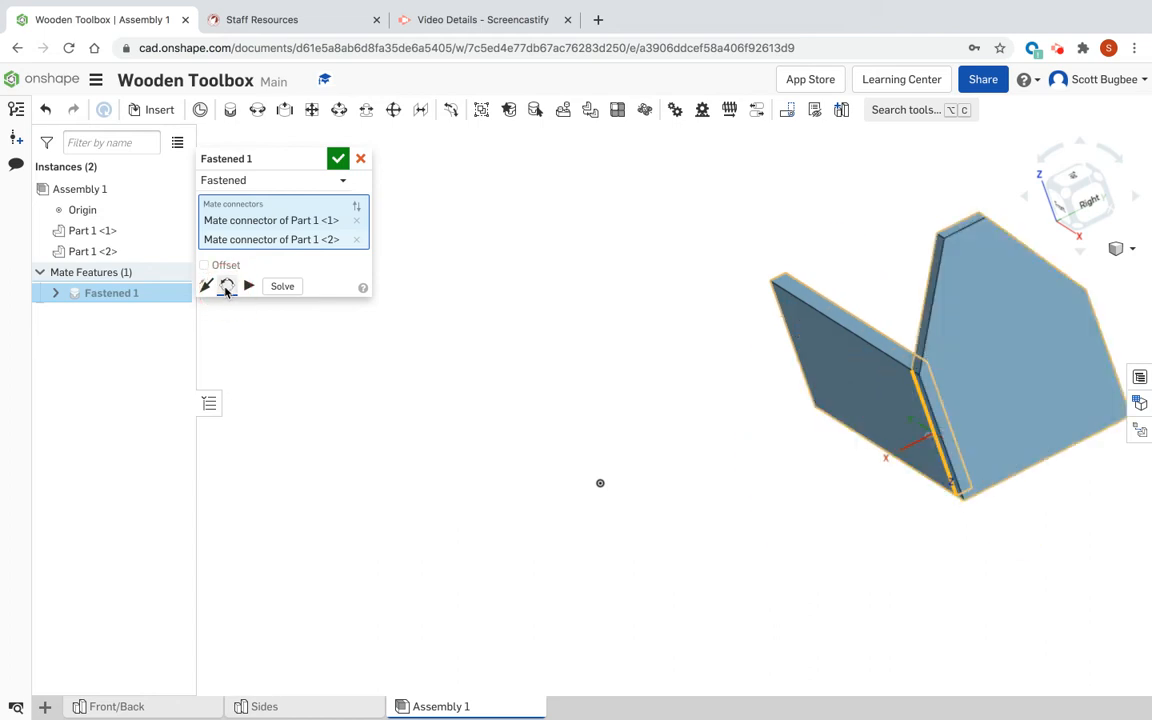
# Cycle the mate's secondary axis orientations and accept the one where the long panel meets the side panel's inner face at the front corner.
pyautogui.moveTo(1097, 199); pyautogui.dragTo(961, 222)
pyautogui.moveTo(632, 371); pyautogui.dragTo(738, 350, button='right')
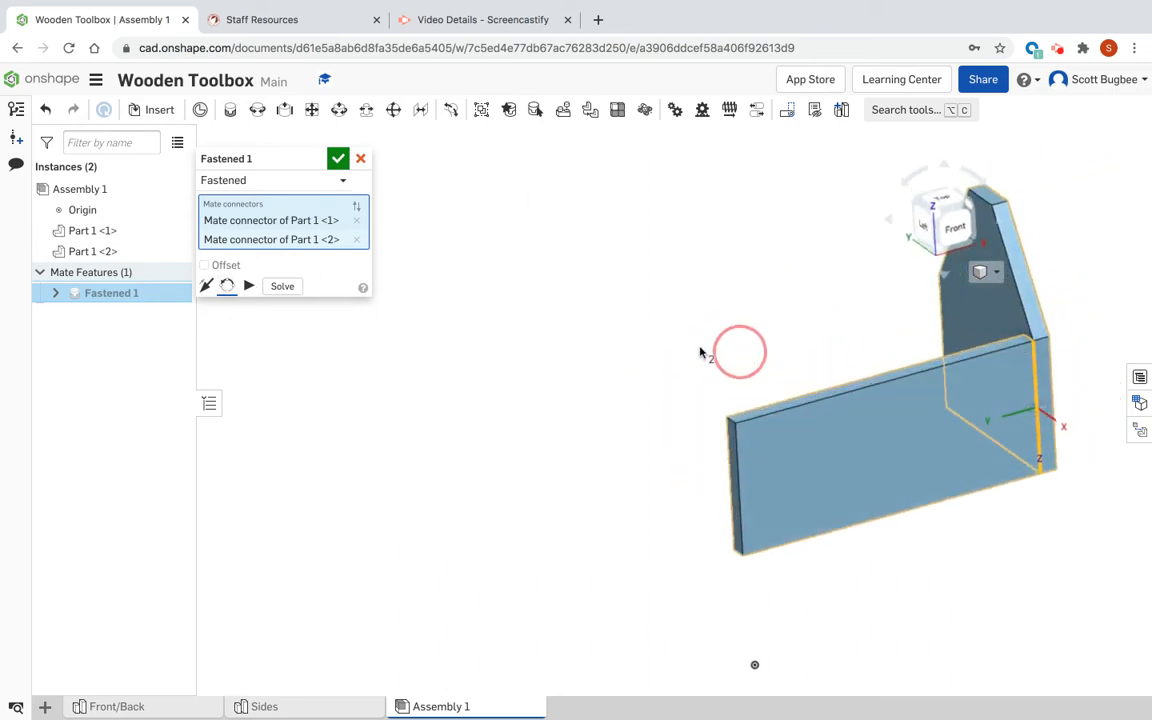
pyautogui.click(227, 287)
pyautogui.click(227, 287)
pyautogui.click(227, 287)
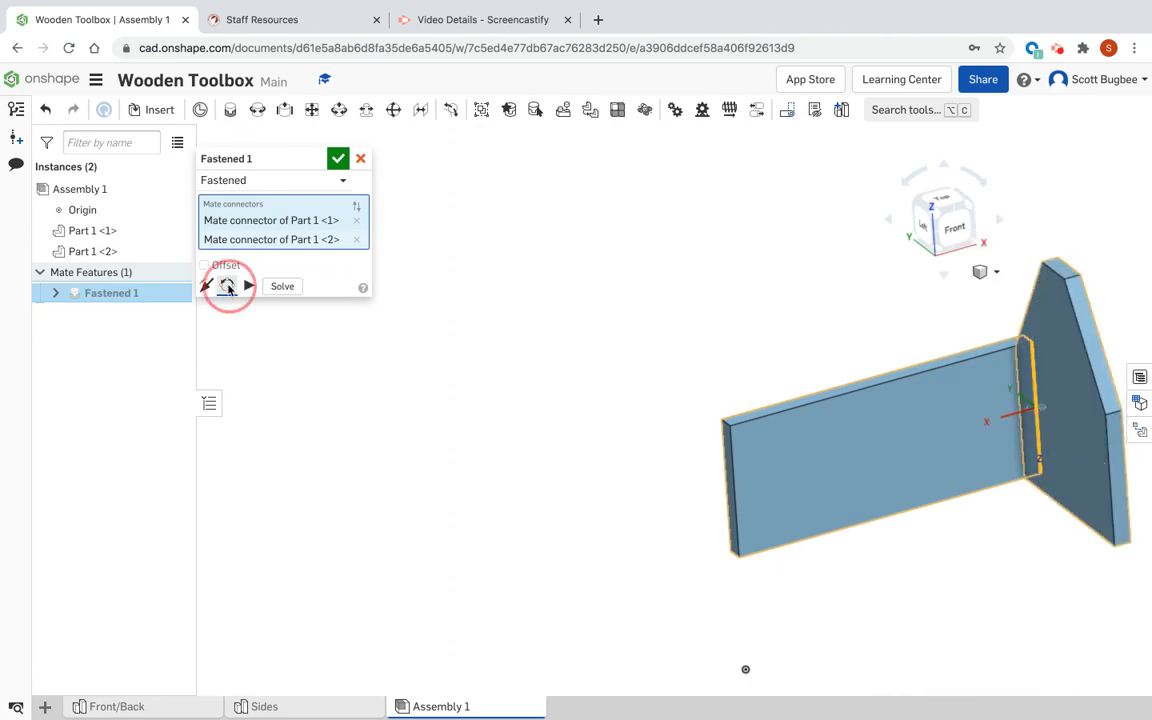
pyautogui.click(227, 287)
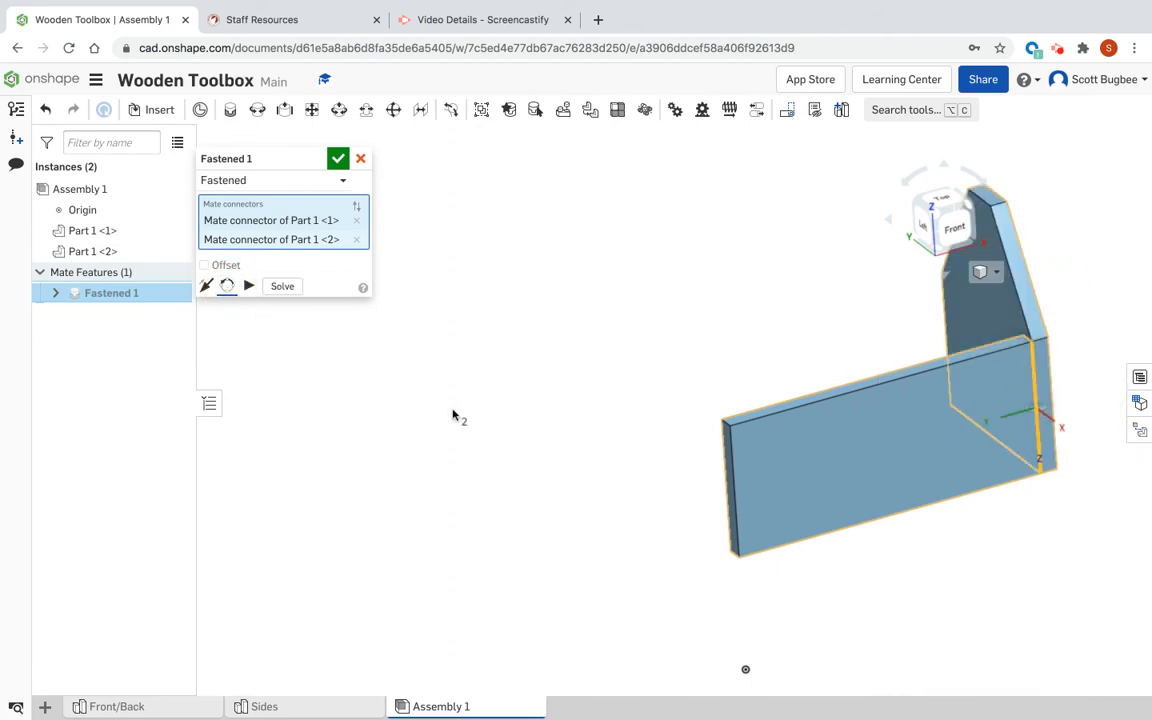
pyautogui.click(338, 160)
# Move the joined panels within the assembly to test whether they are free to shift.
pyautogui.moveTo(564, 407); pyautogui.dragTo(456, 426, button='middle')
pyautogui.click(738, 287)
pyautogui.moveTo(820, 424); pyautogui.dragTo(692, 394)
pyautogui.click(872, 312)
pyautogui.click(796, 253)
pyautogui.click(635, 259)
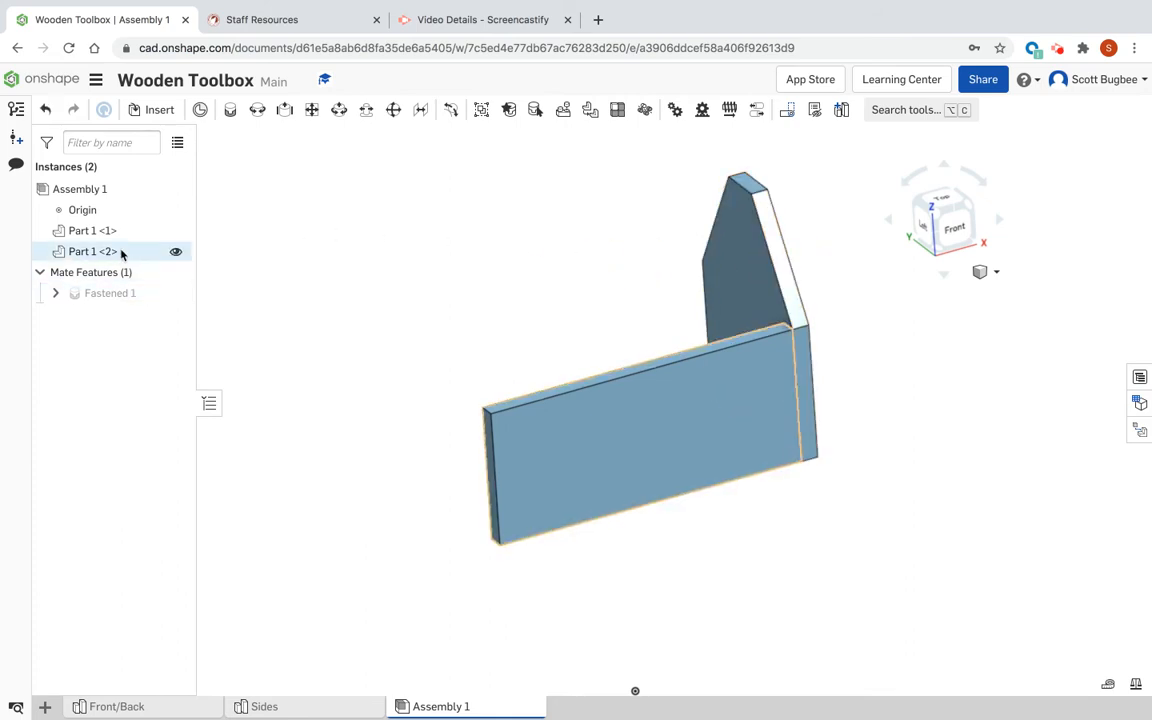
# Fix the side panel instance in place and try selecting it to check that it is grounded.
pyautogui.rightClick(92, 236)
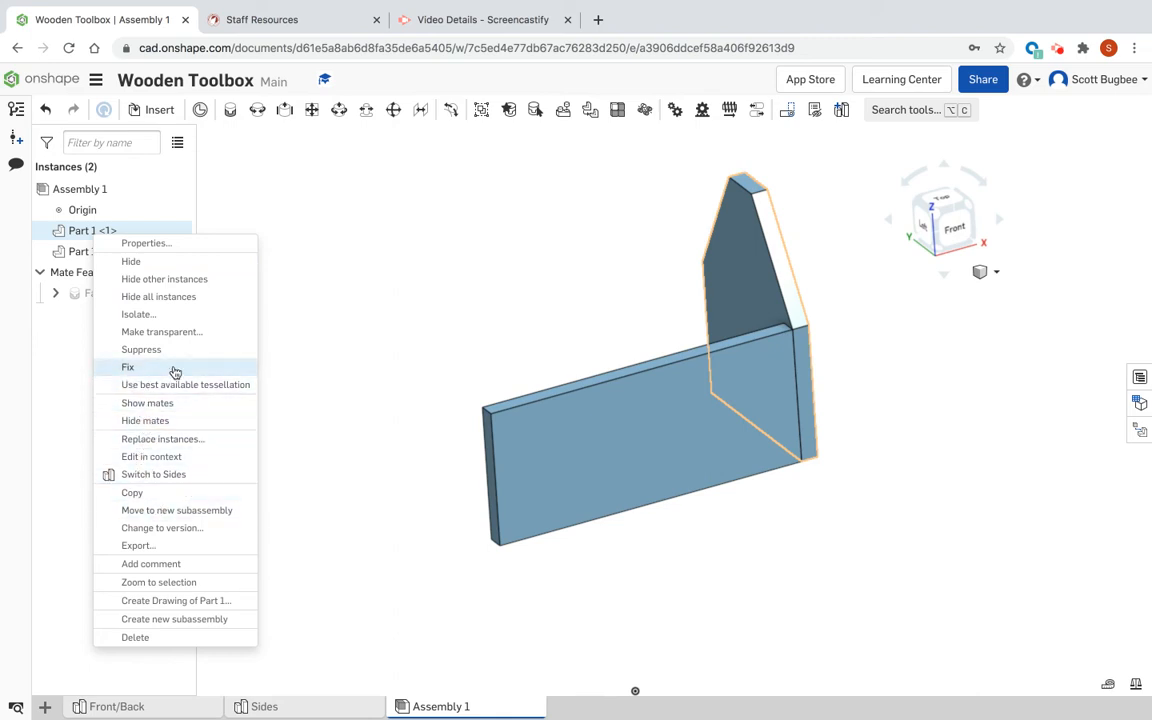
pyautogui.click(130, 367)
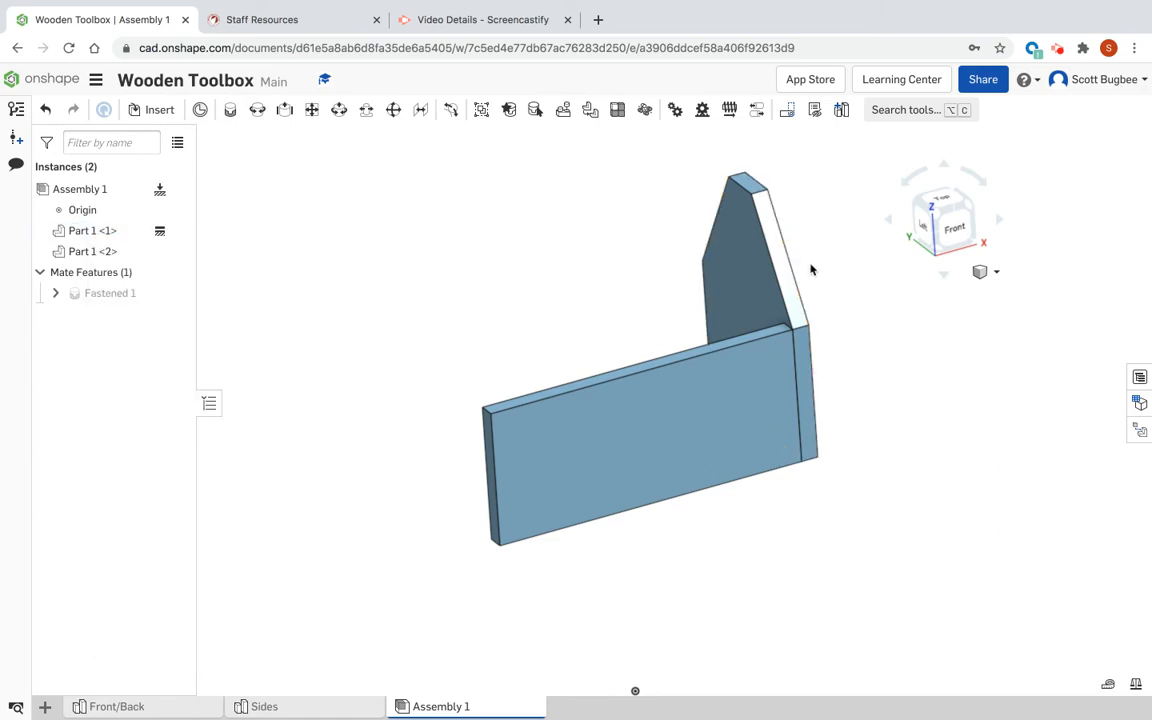
pyautogui.click(784, 249)
pyautogui.moveTo(840, 278); pyautogui.dragTo(861, 267, button='right')
pyautogui.click(944, 214)
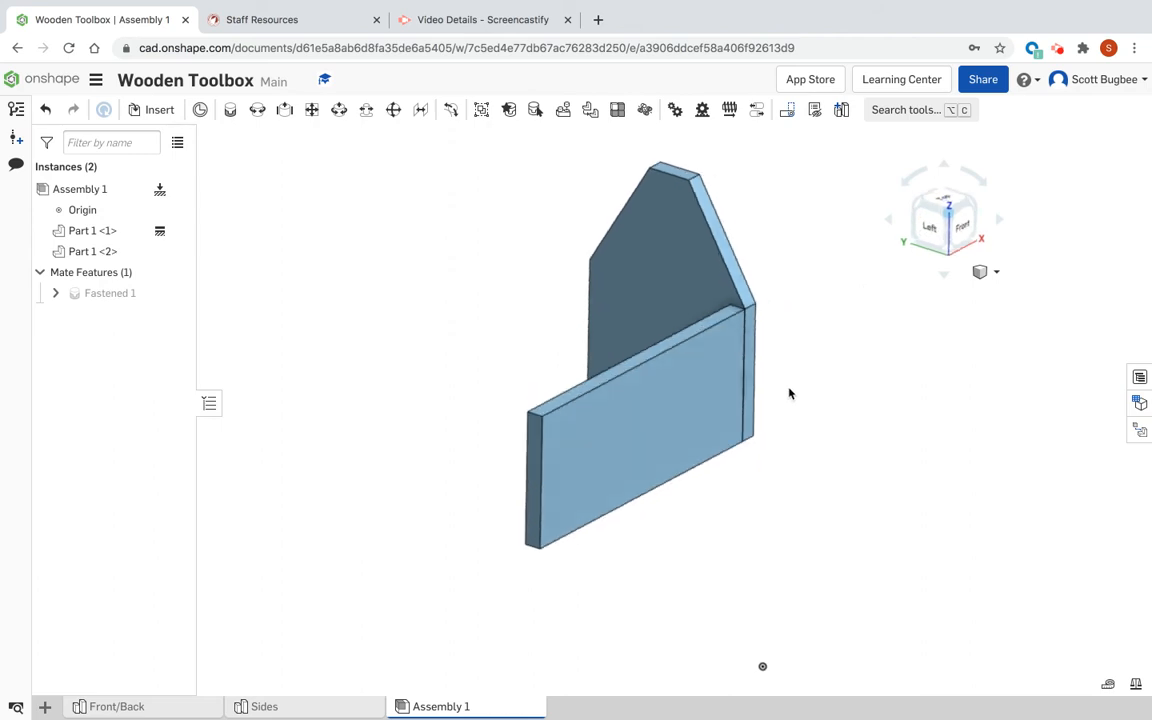
# Insert a second Front/Back panel into the assembly and place it behind the already mated long panel.
pyautogui.moveTo(848, 354); pyautogui.dragTo(950, 368, button='right')
pyautogui.click(432, 319)
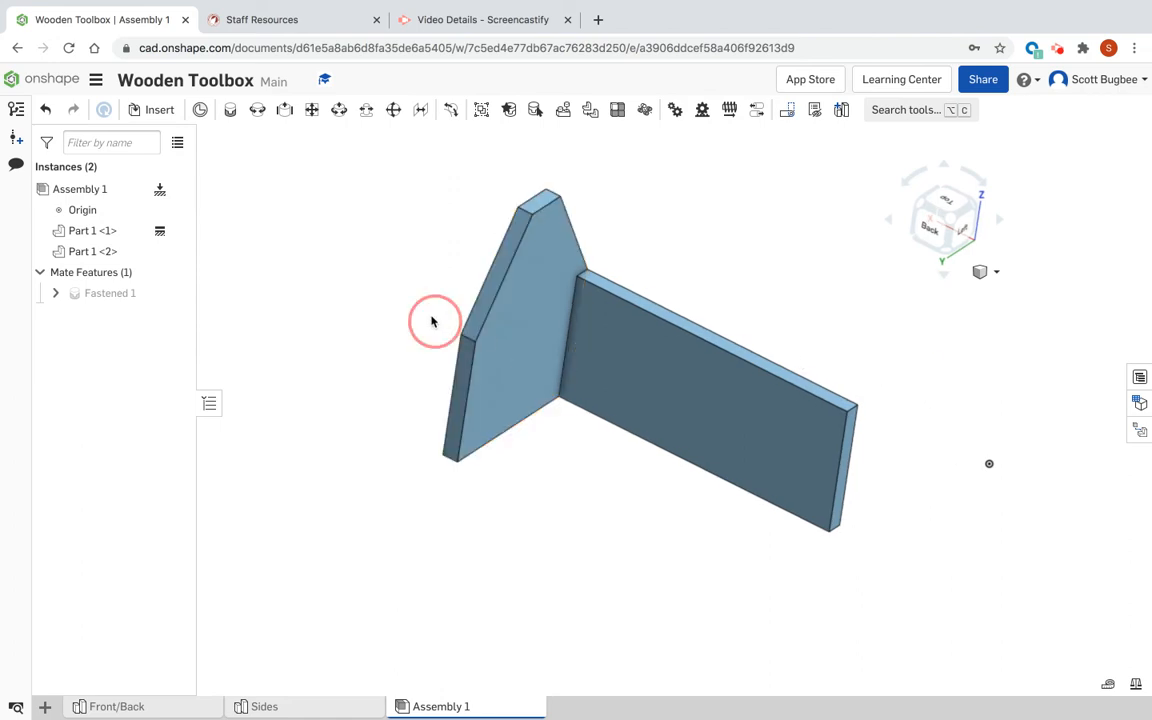
pyautogui.click(154, 112)
pyautogui.click(257, 332)
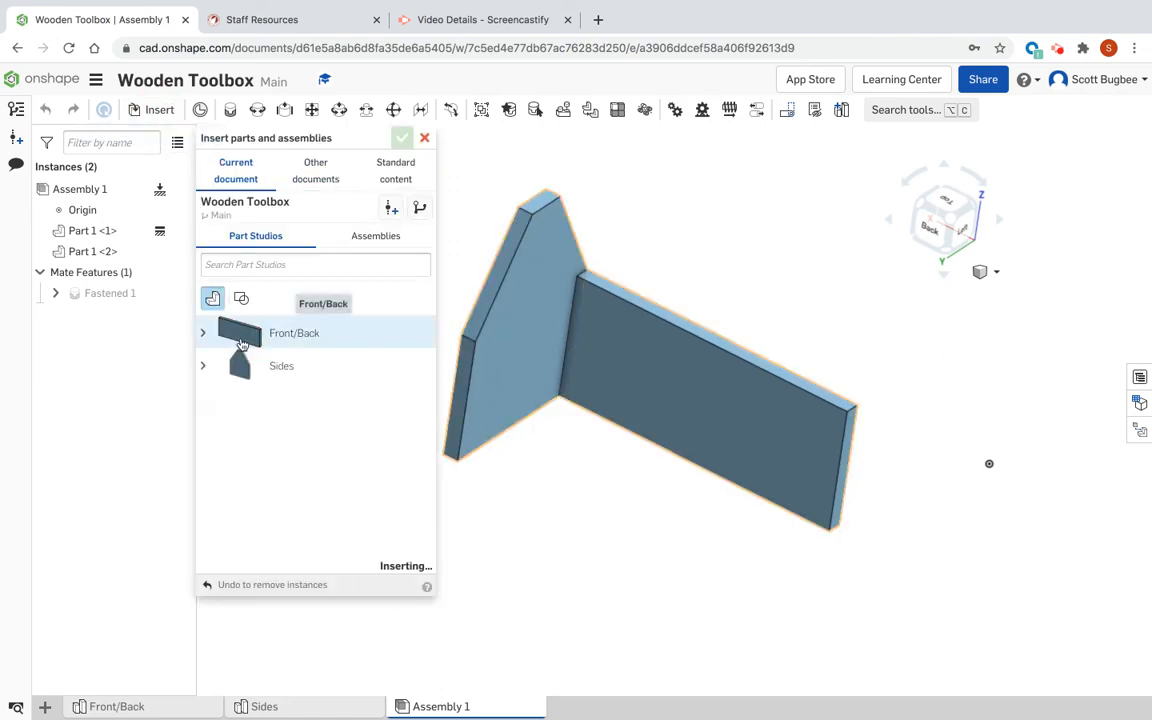
pyautogui.click(433, 371)
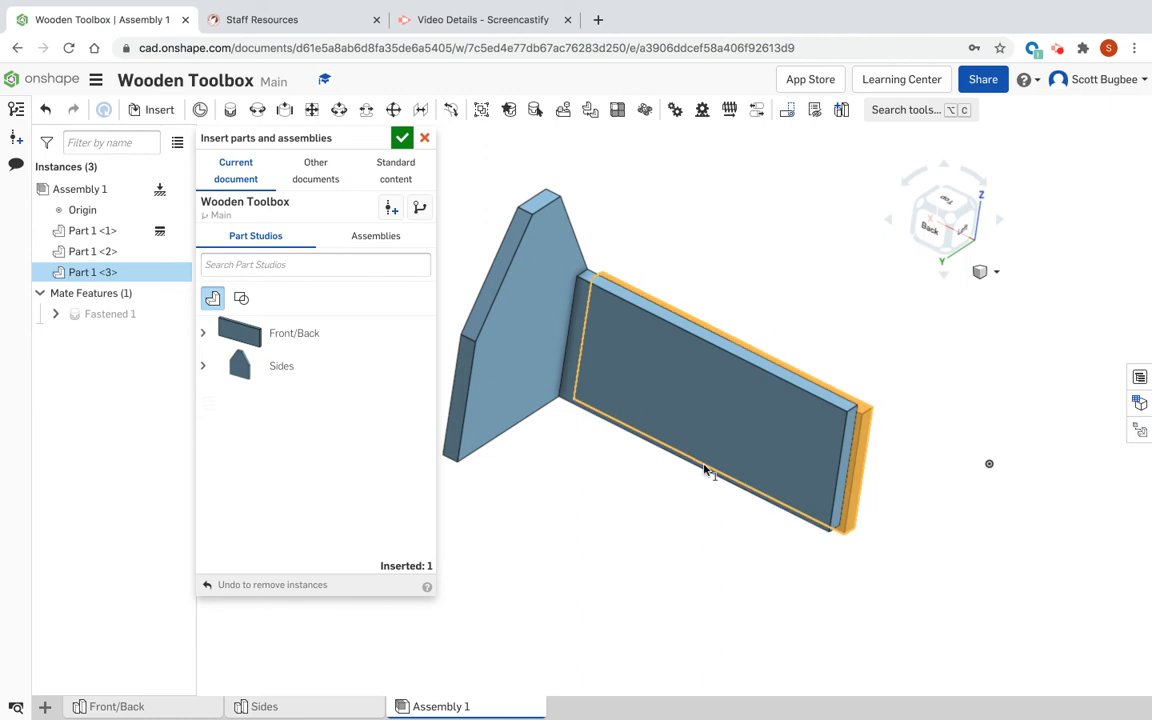
pyautogui.click(803, 285)
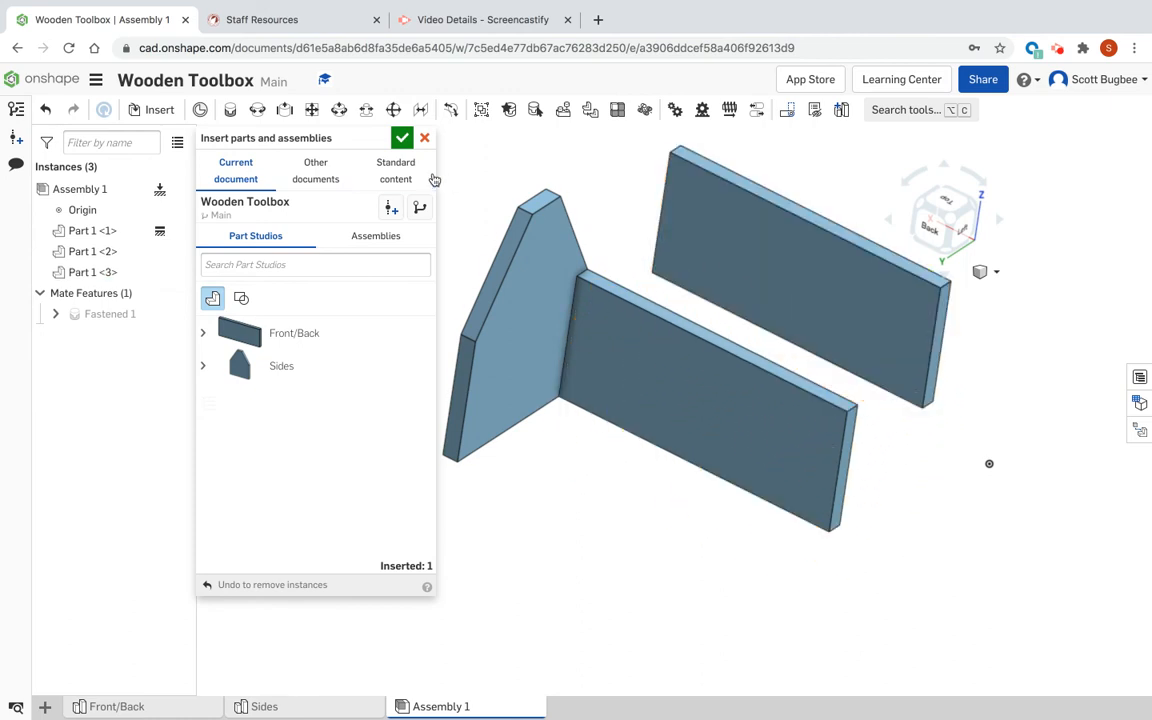
pyautogui.click(401, 138)
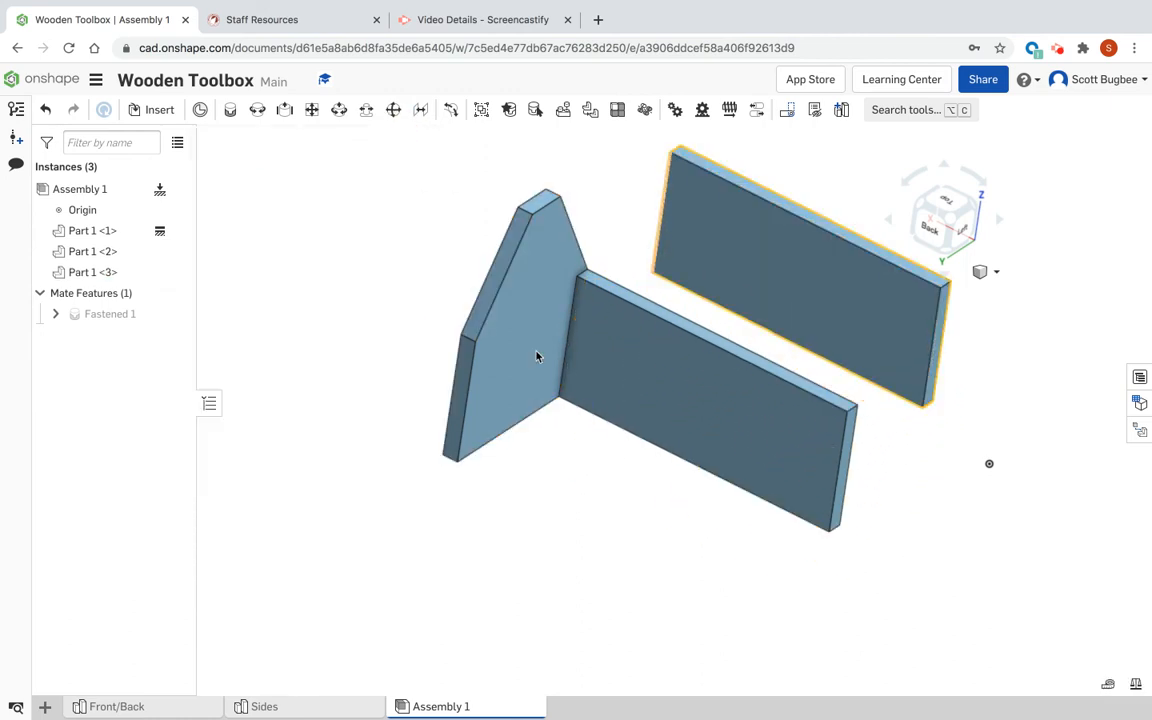
# Begin a Fastened mate with a connector at the midpoint of the inner vertical edge on the fixed side panel's free end.
pyautogui.click(230, 110)
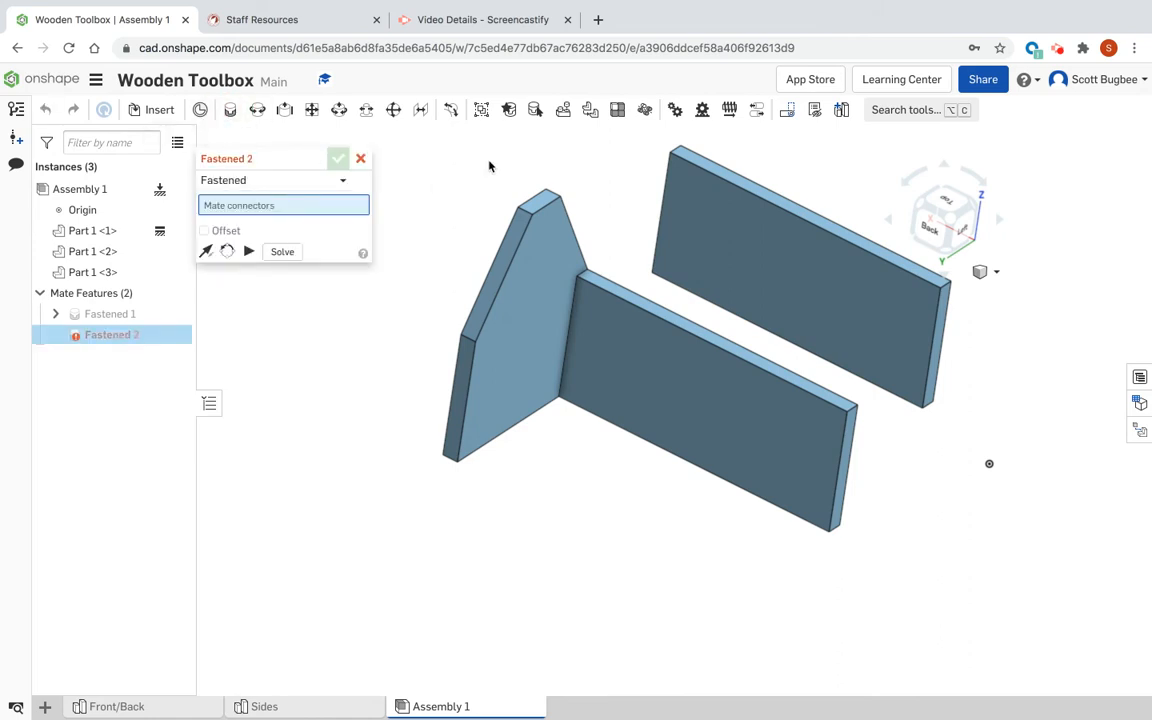
pyautogui.scroll(3, 466, 390)
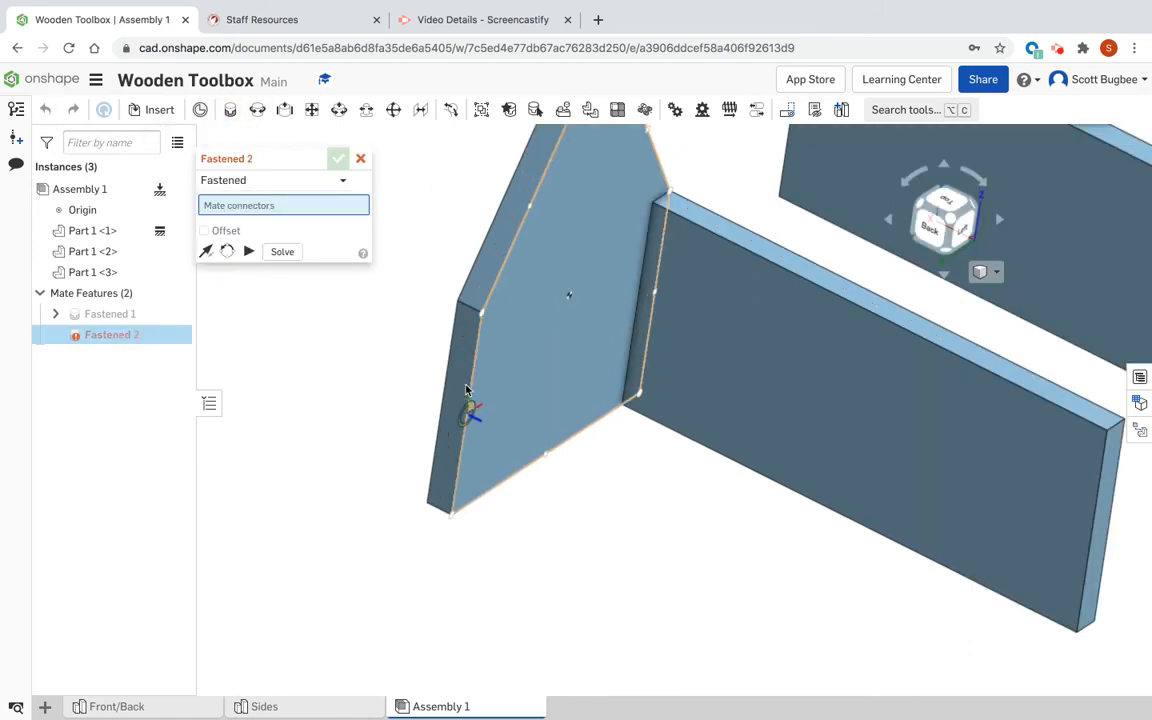
pyautogui.scroll(2, 466, 390)
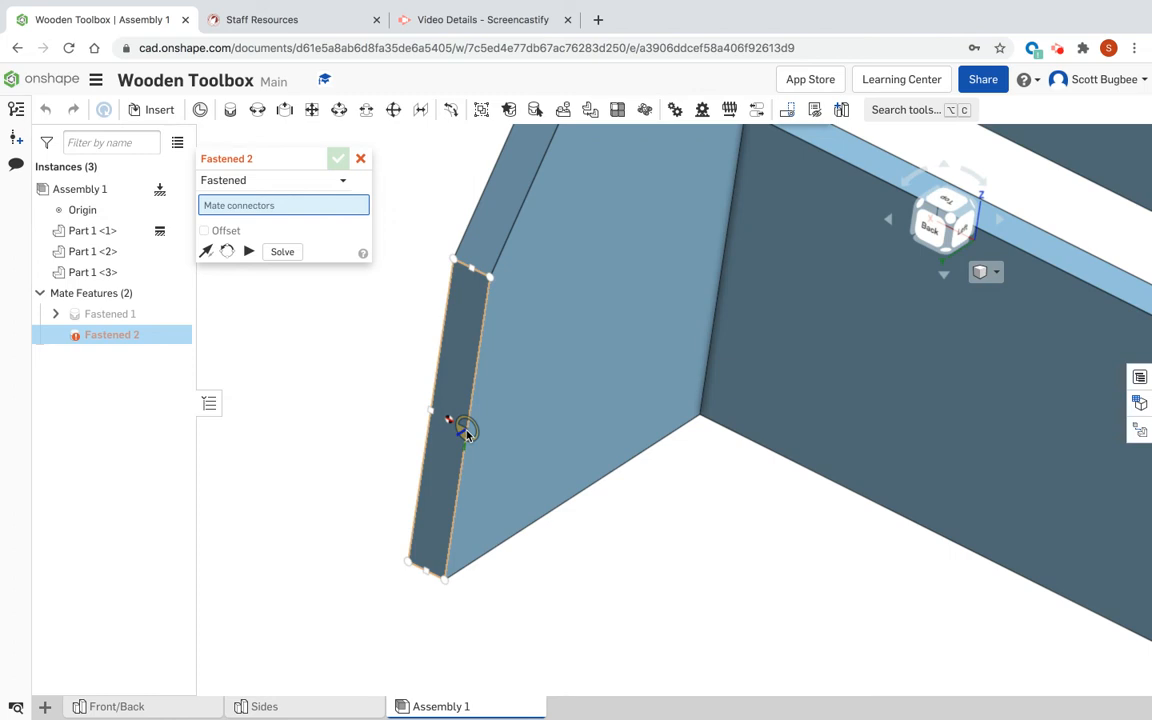
pyautogui.rightClick(466, 432)
pyautogui.click(407, 401)
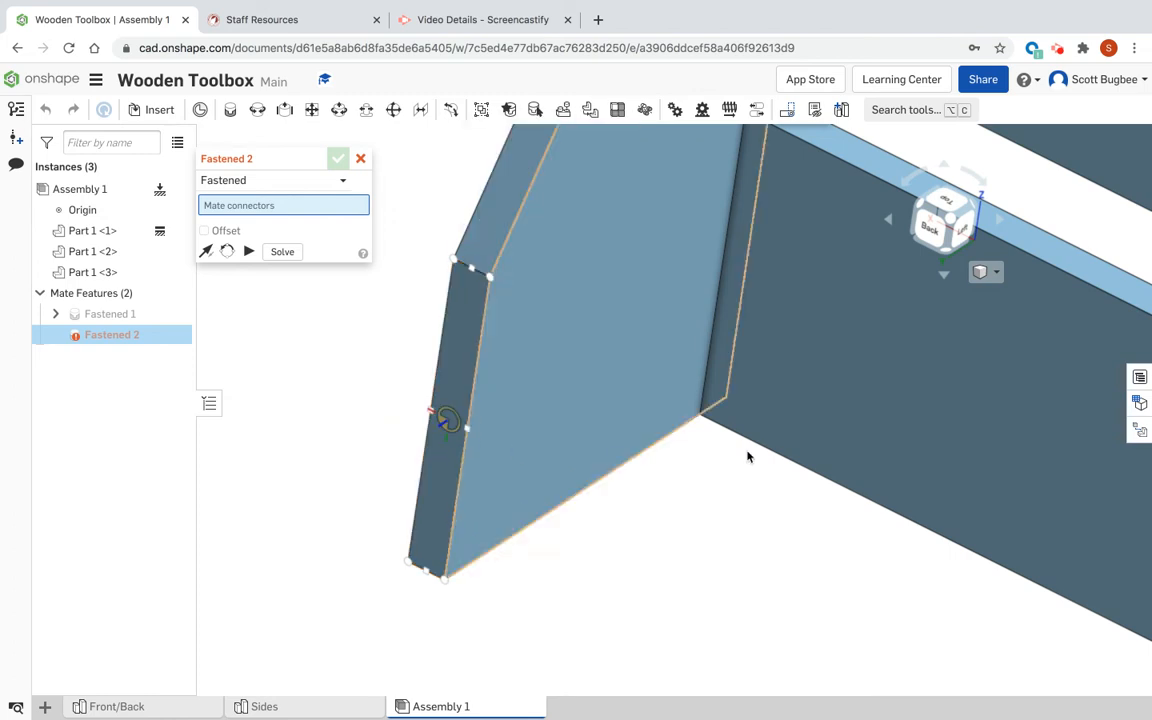
pyautogui.moveTo(726, 493); pyautogui.dragTo(768, 483, button='right')
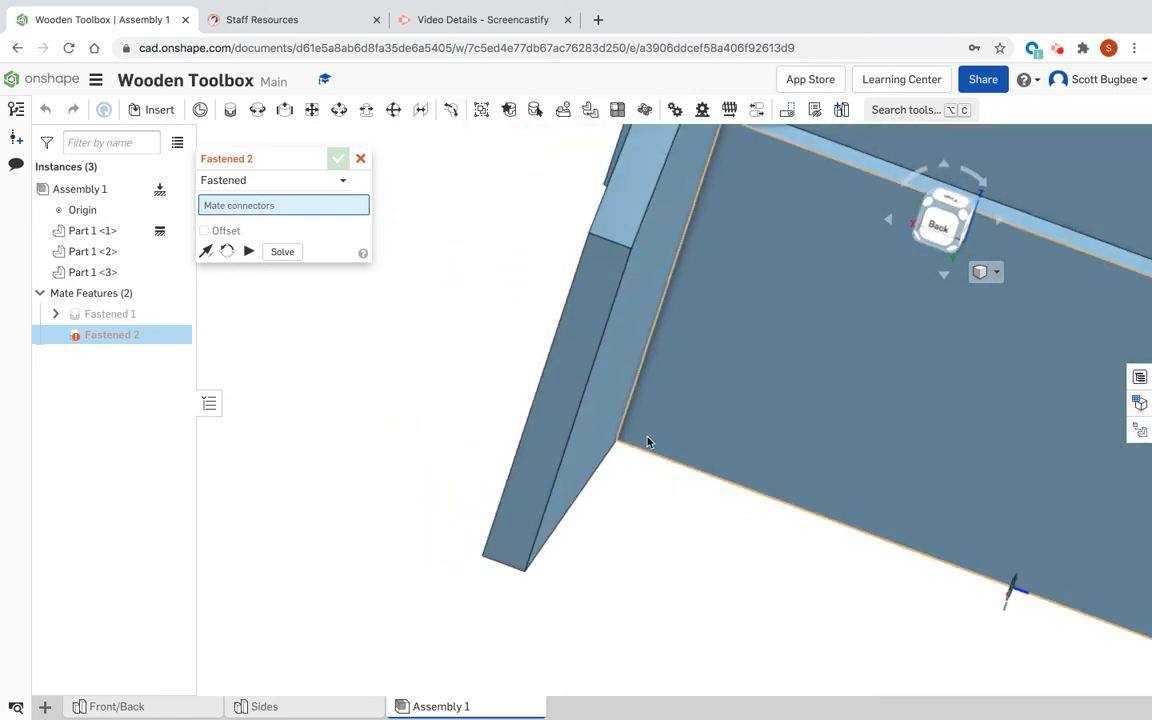
pyautogui.click(579, 411)
pyautogui.scroll(2, 579, 411)
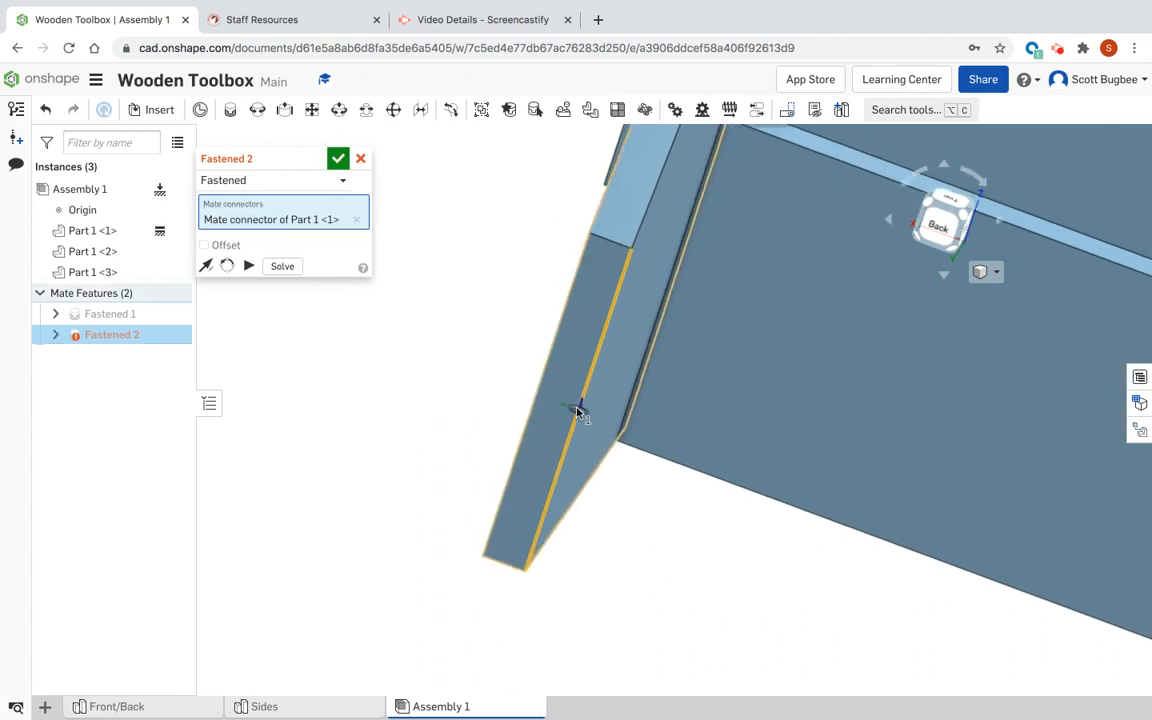
# Add the midpoint of the new Front/Back panel's vertical end edge as the mate's second connector.
pyautogui.scroll(-5, 578, 409)
pyautogui.moveTo(951, 348); pyautogui.dragTo(908, 340, button='right')
pyautogui.scroll(-3, 938, 358)
pyautogui.scroll(8, 938, 355)
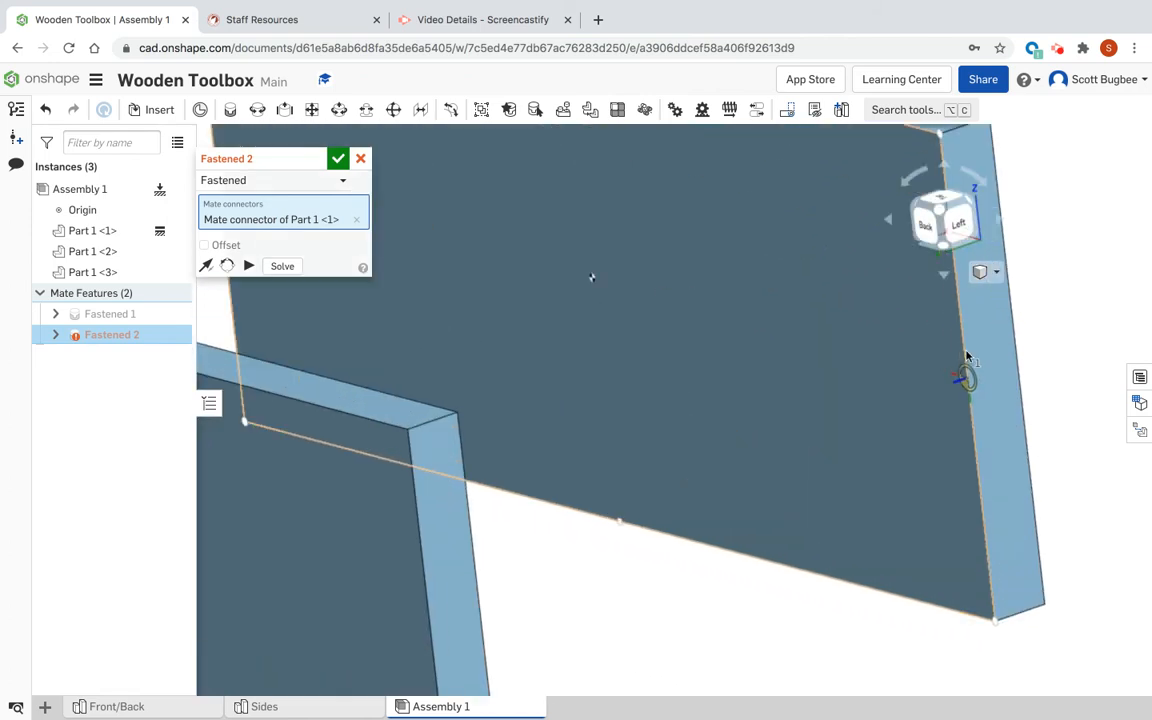
pyautogui.moveTo(1038, 391); pyautogui.dragTo(966, 403, button='right')
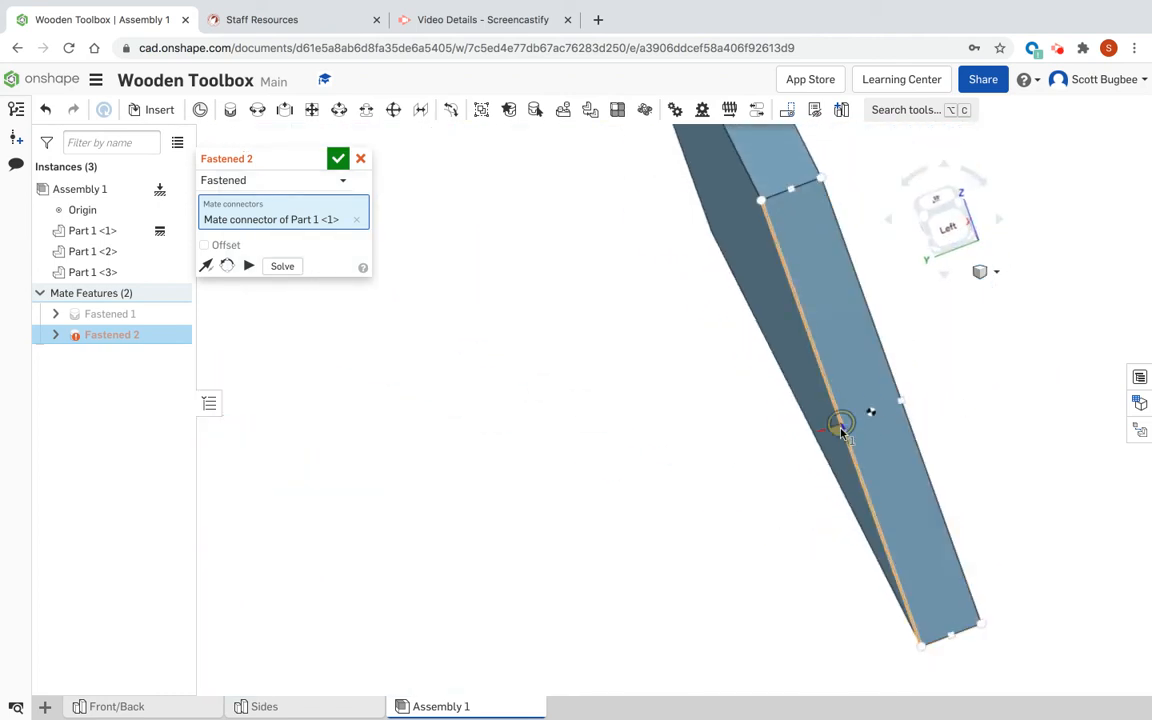
pyautogui.click(843, 430)
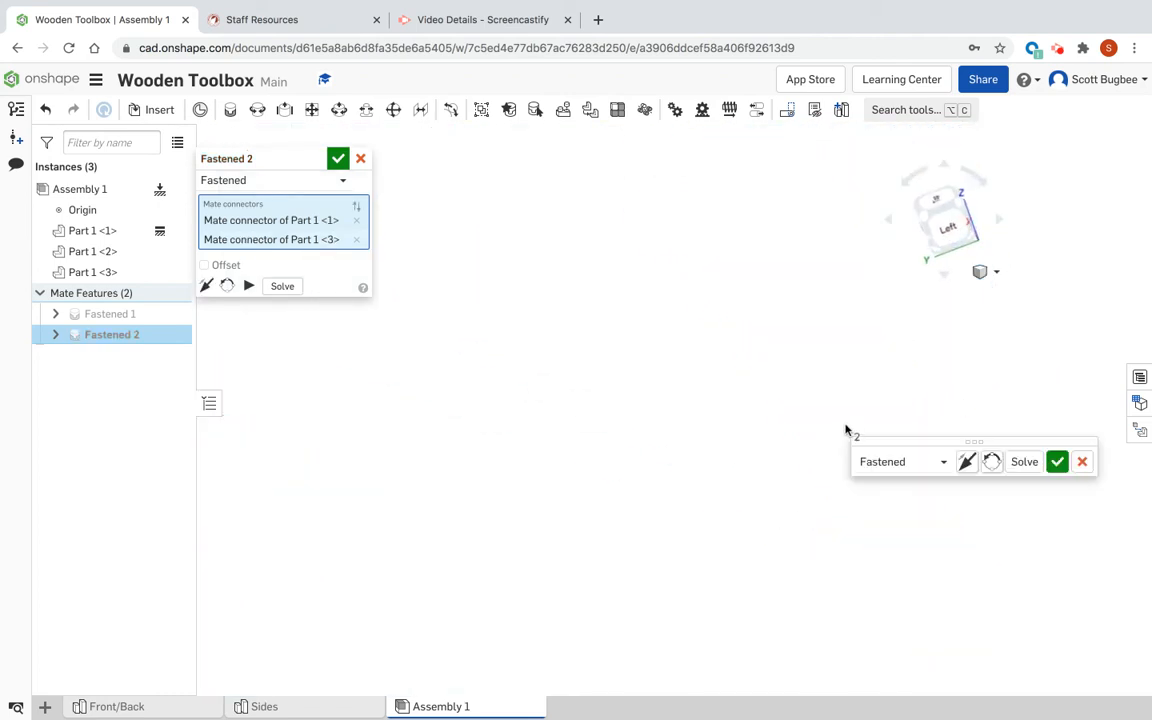
pyautogui.click(925, 218)
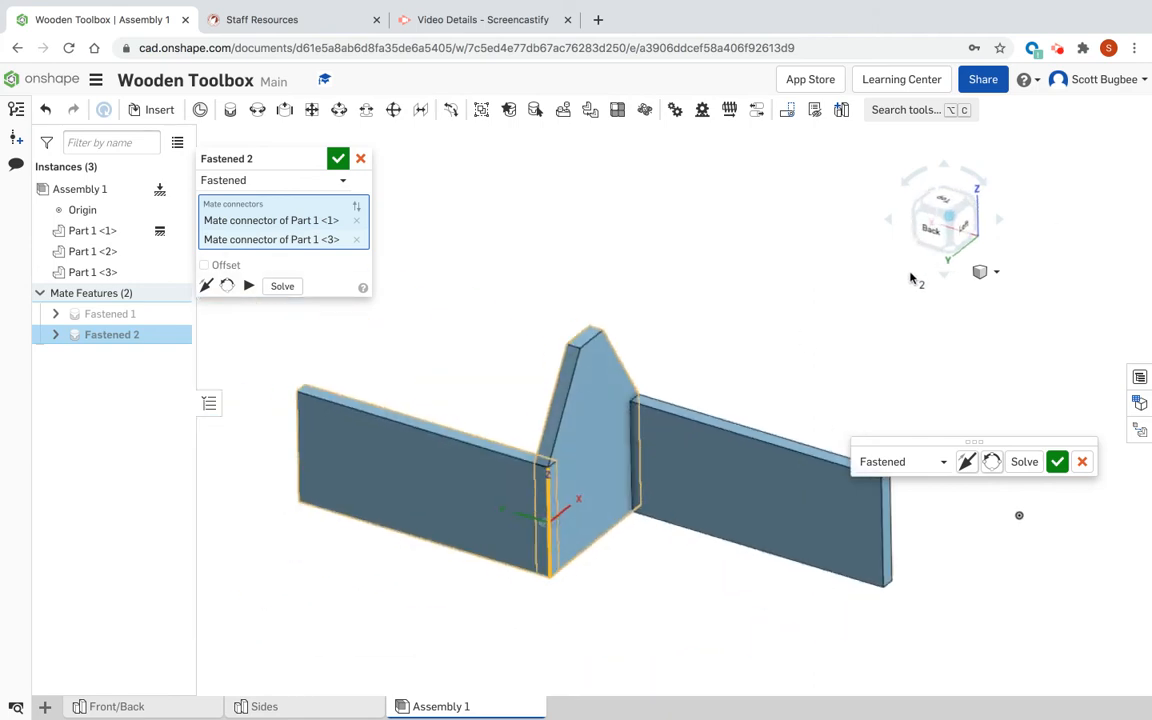
# Flip the mate's primary axis so the new long panel runs parallel to the other one, and accept the mate.
pyautogui.scroll(-5, 688, 408)
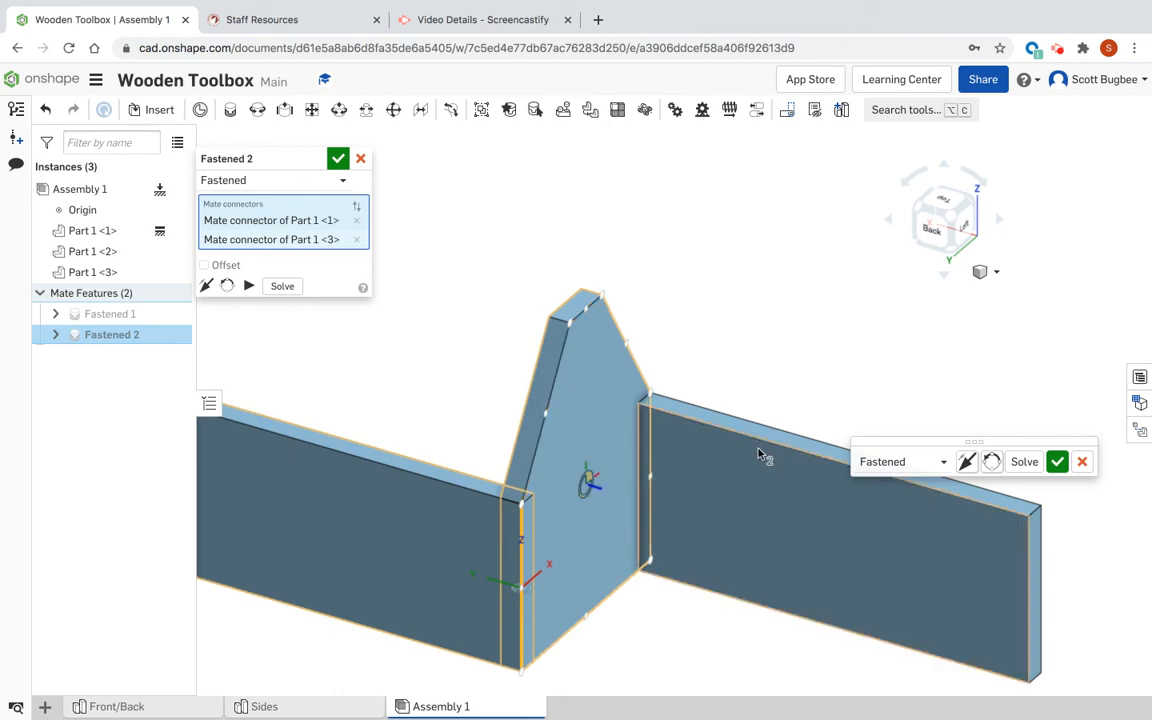
pyautogui.scroll(2, 712, 458)
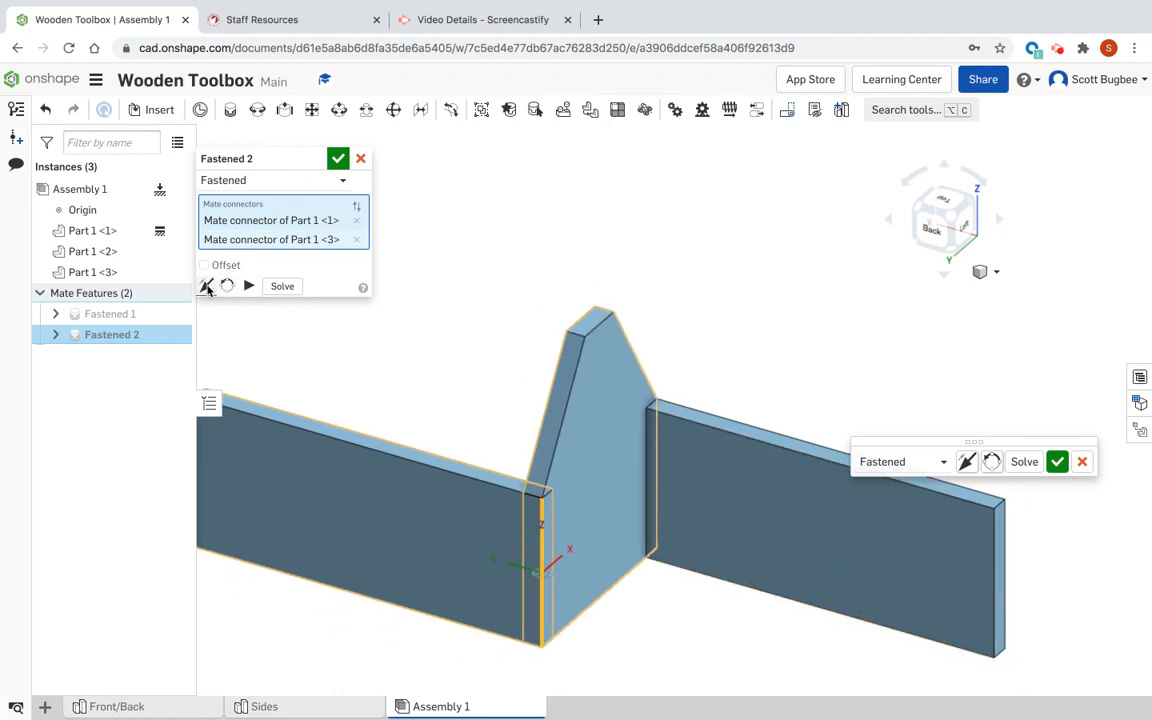
pyautogui.click(206, 287)
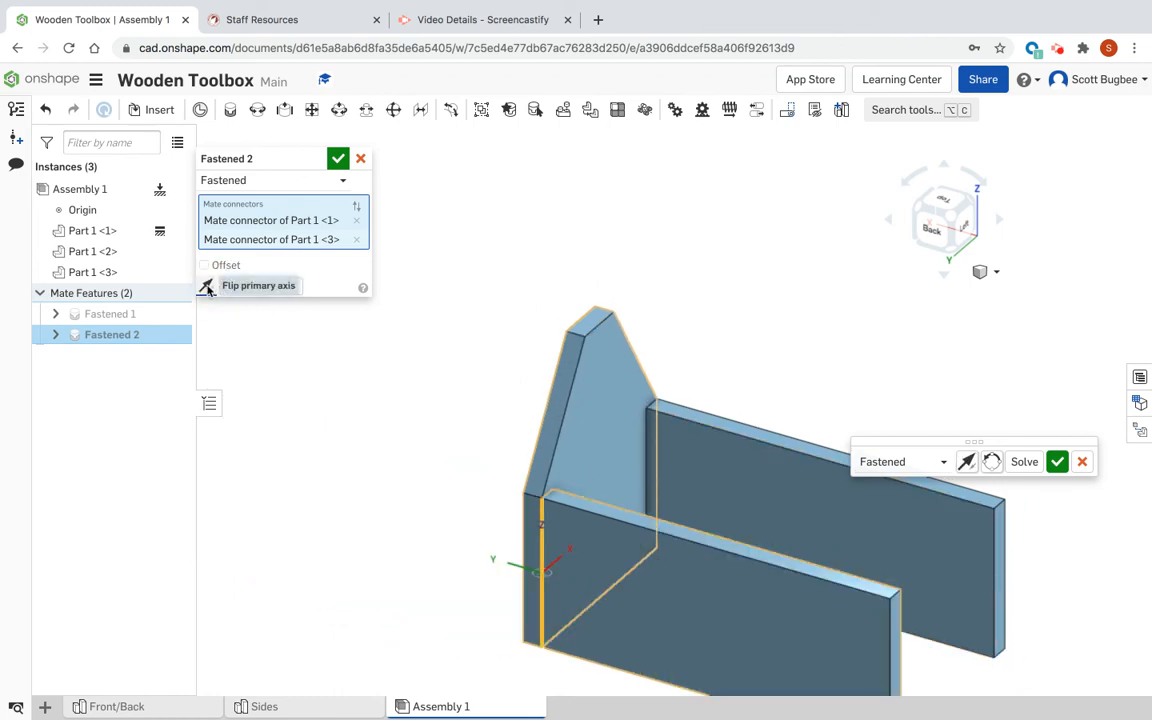
pyautogui.scroll(-2, 444, 478)
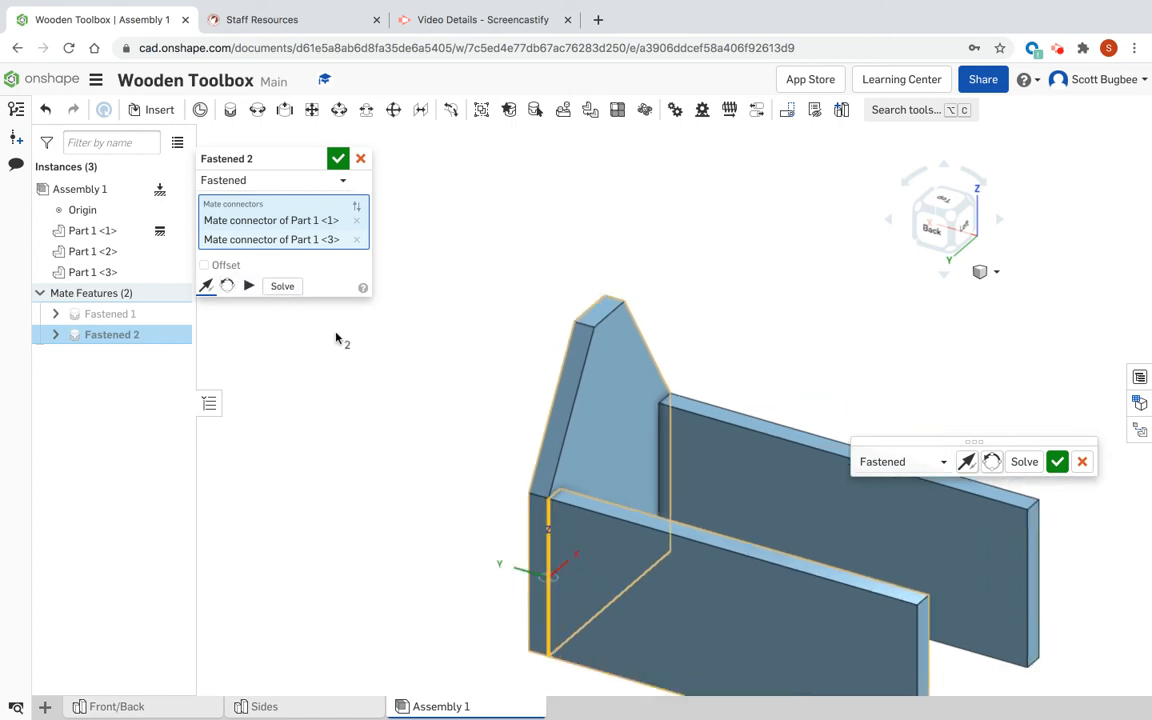
pyautogui.click(338, 160)
# Try moving the joined panels to check that the mates hold them to the fixed side panel.
pyautogui.moveTo(404, 495); pyautogui.dragTo(334, 314, button='middle')
pyautogui.moveTo(663, 309); pyautogui.dragTo(688, 332)
pyautogui.moveTo(640, 404); pyautogui.dragTo(639, 417)
pyautogui.click(821, 295)
pyautogui.click(720, 478)
pyautogui.click(411, 268)
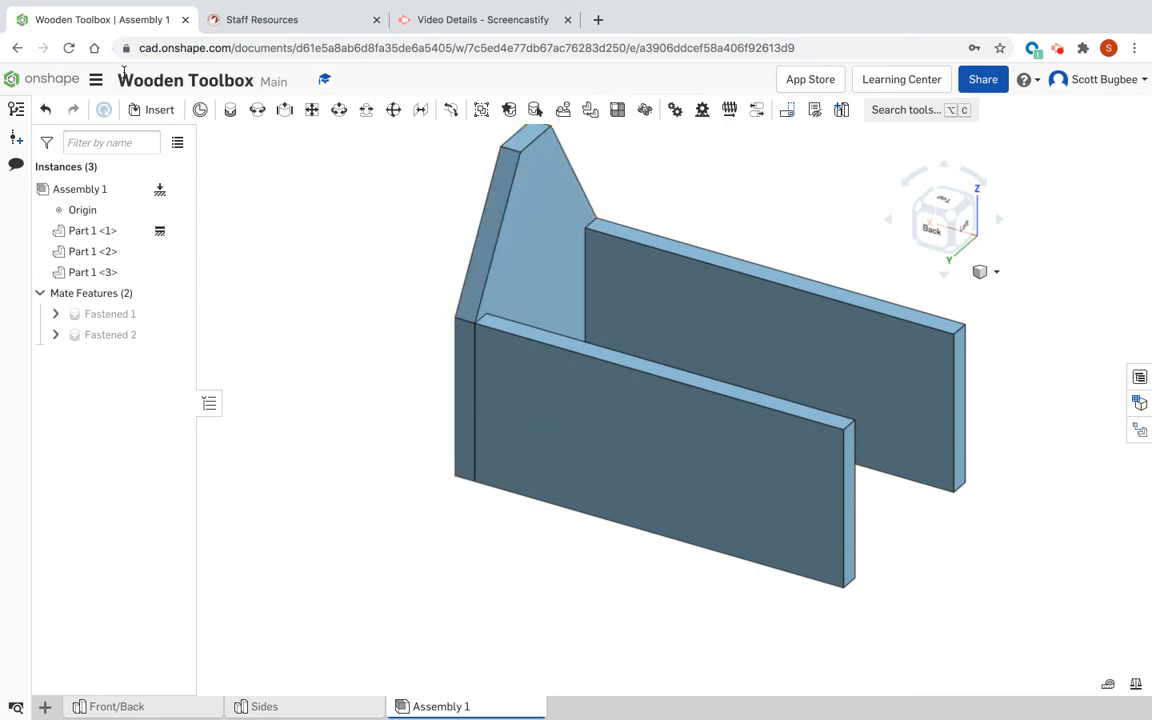
# Insert a second Sides panel and position it just beyond the open ends of the two long panels.
pyautogui.click(155, 110)
pyautogui.click(256, 366)
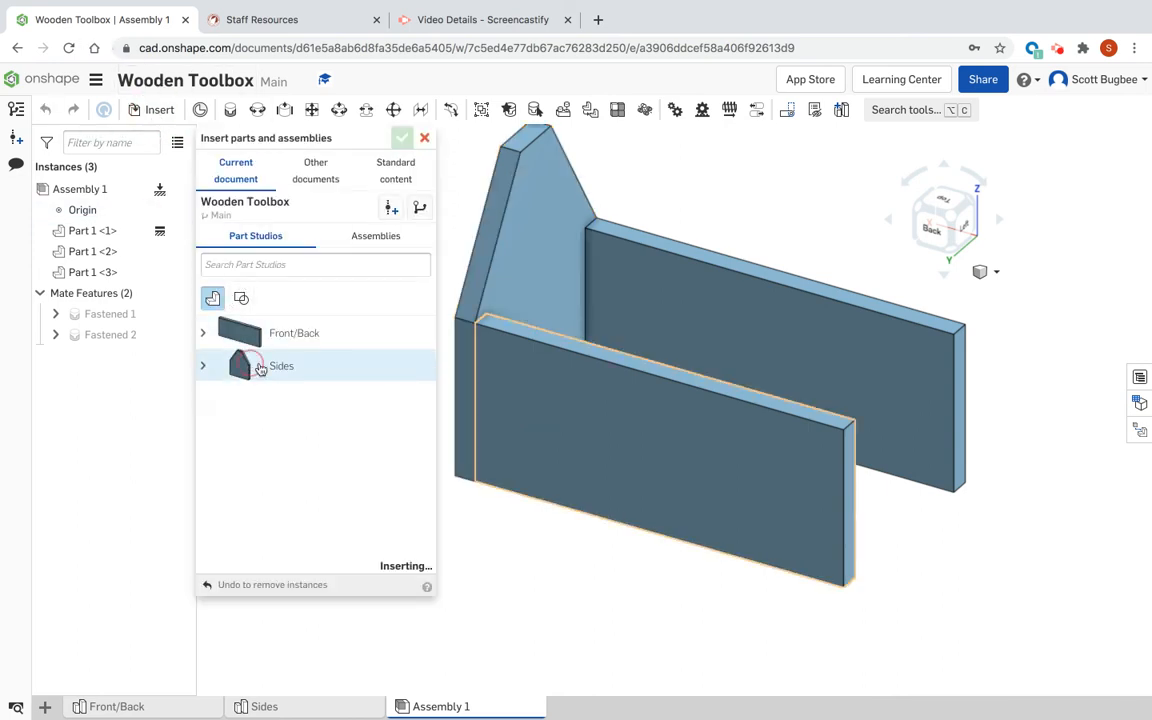
pyautogui.click(401, 137)
pyautogui.click(632, 337)
pyautogui.moveTo(632, 337); pyautogui.dragTo(466, 378, button='middle')
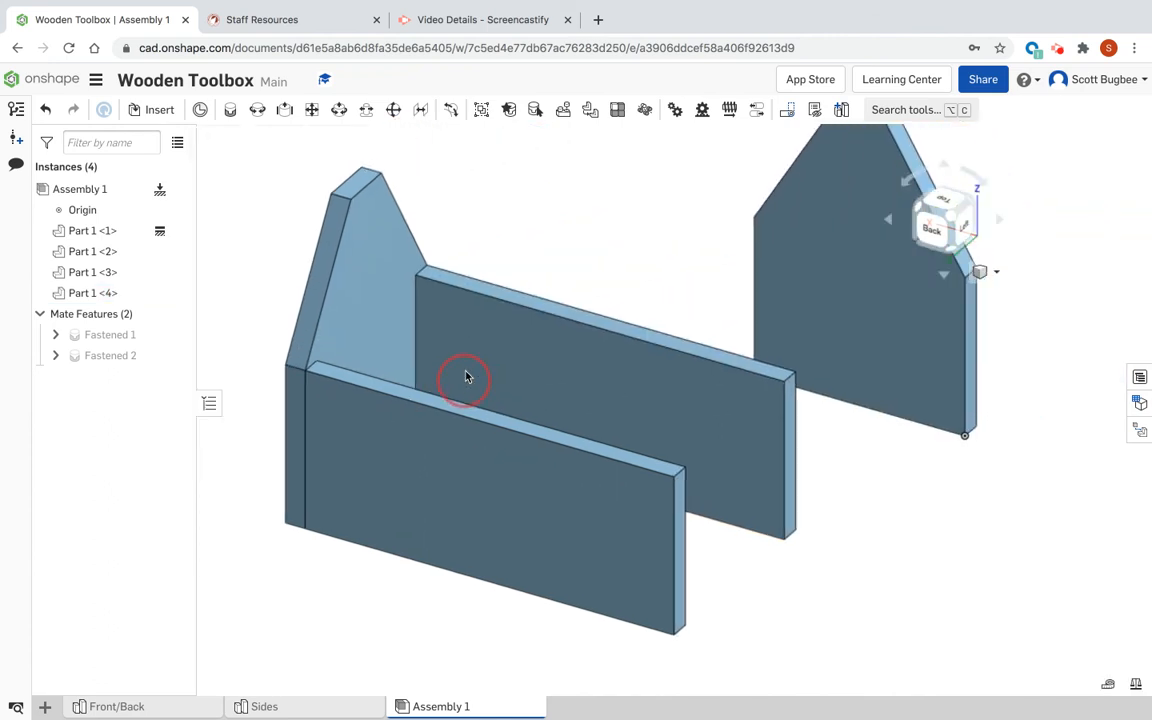
pyautogui.moveTo(815, 260); pyautogui.dragTo(905, 415)
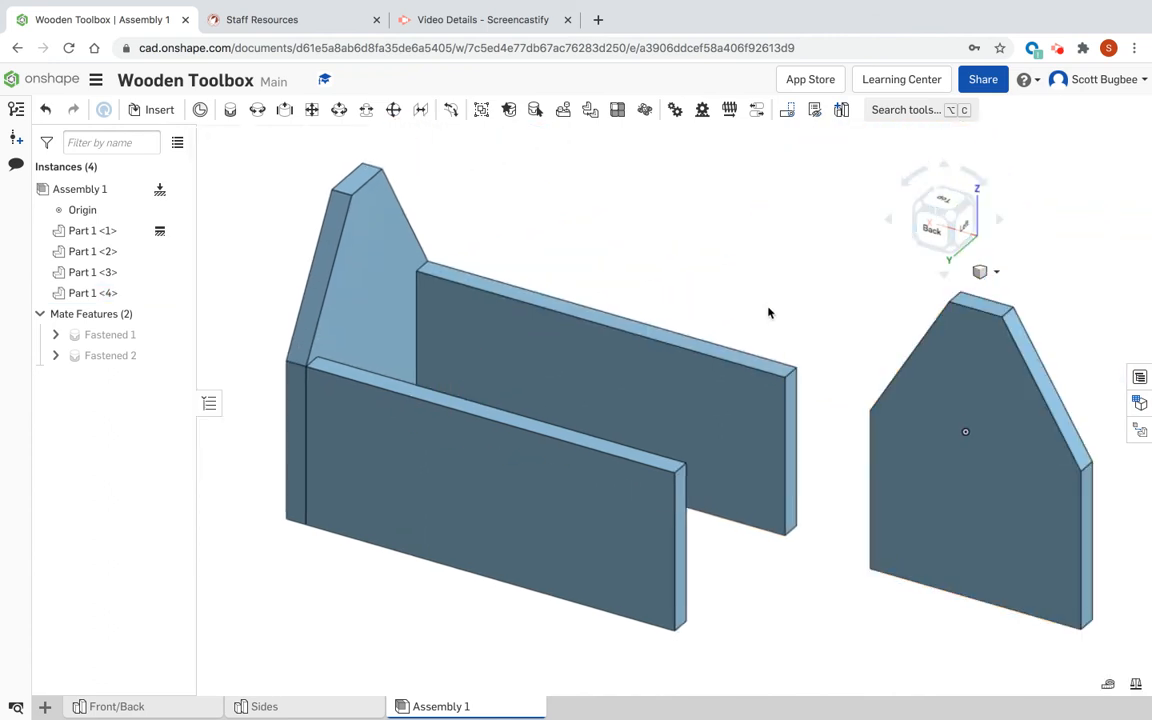
# Begin another Fastened mate with a connector at the midpoint of the new side panel's lower vertical edge, on the face toward the box.
pyautogui.click(234, 112)
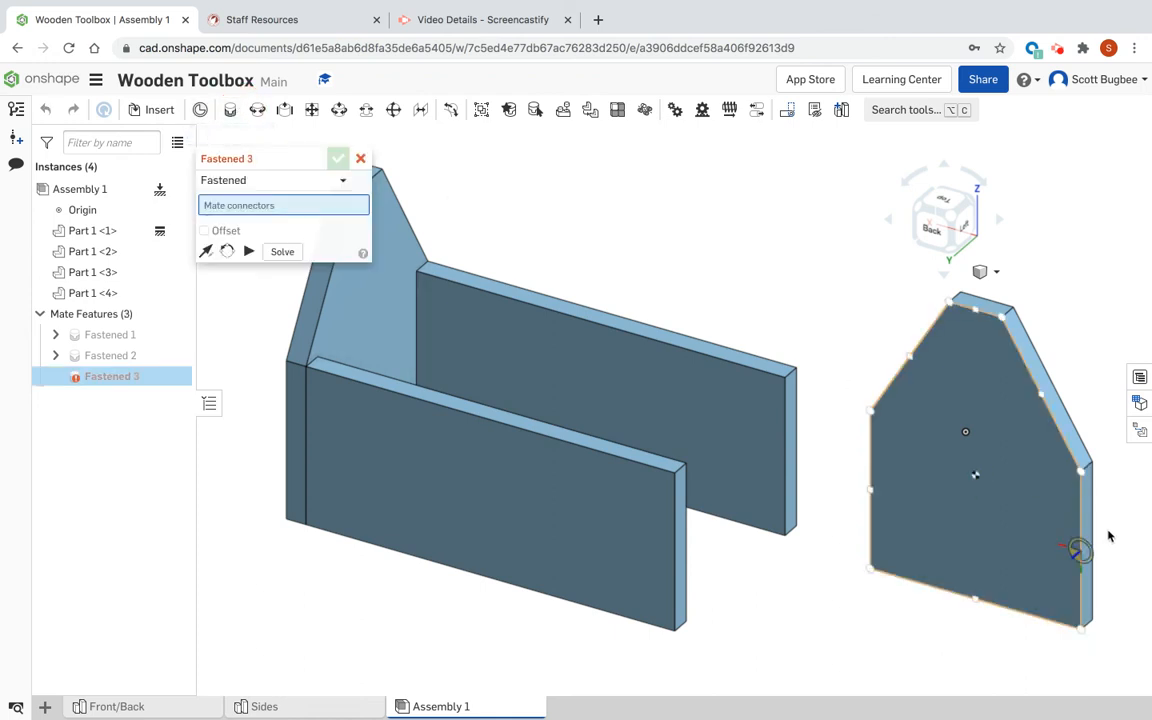
pyautogui.moveTo(1100, 535); pyautogui.dragTo(813, 437, button='right')
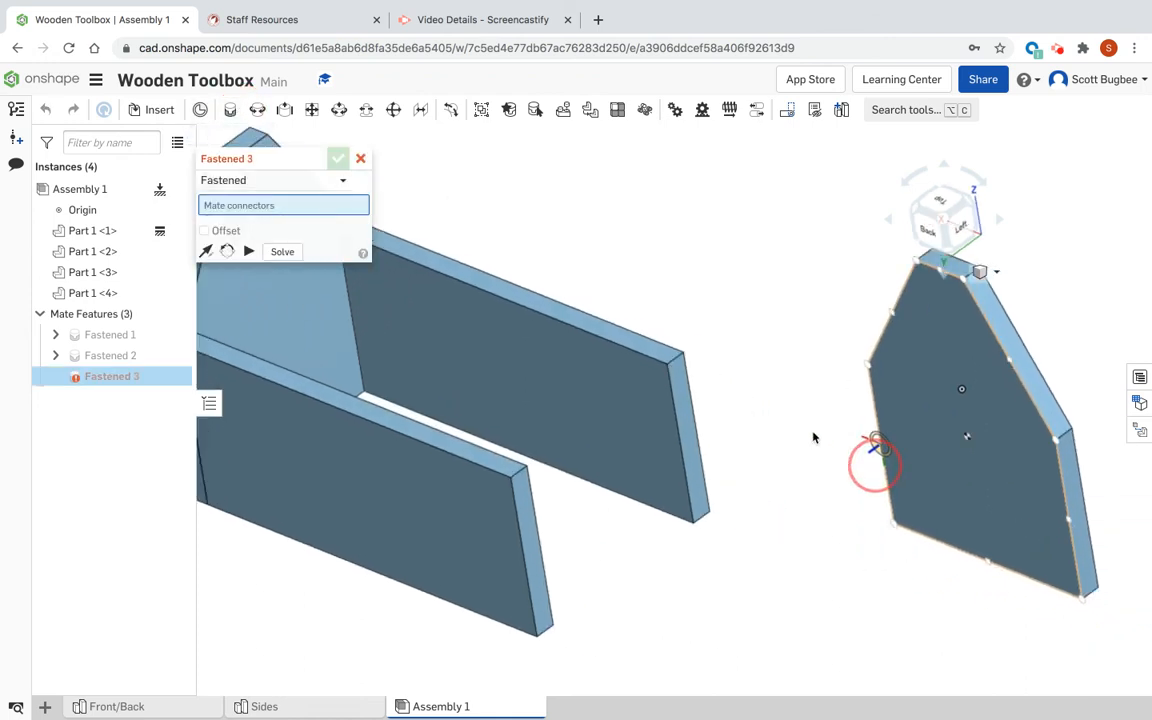
pyautogui.moveTo(875, 465); pyautogui.dragTo(841, 386, button='middle')
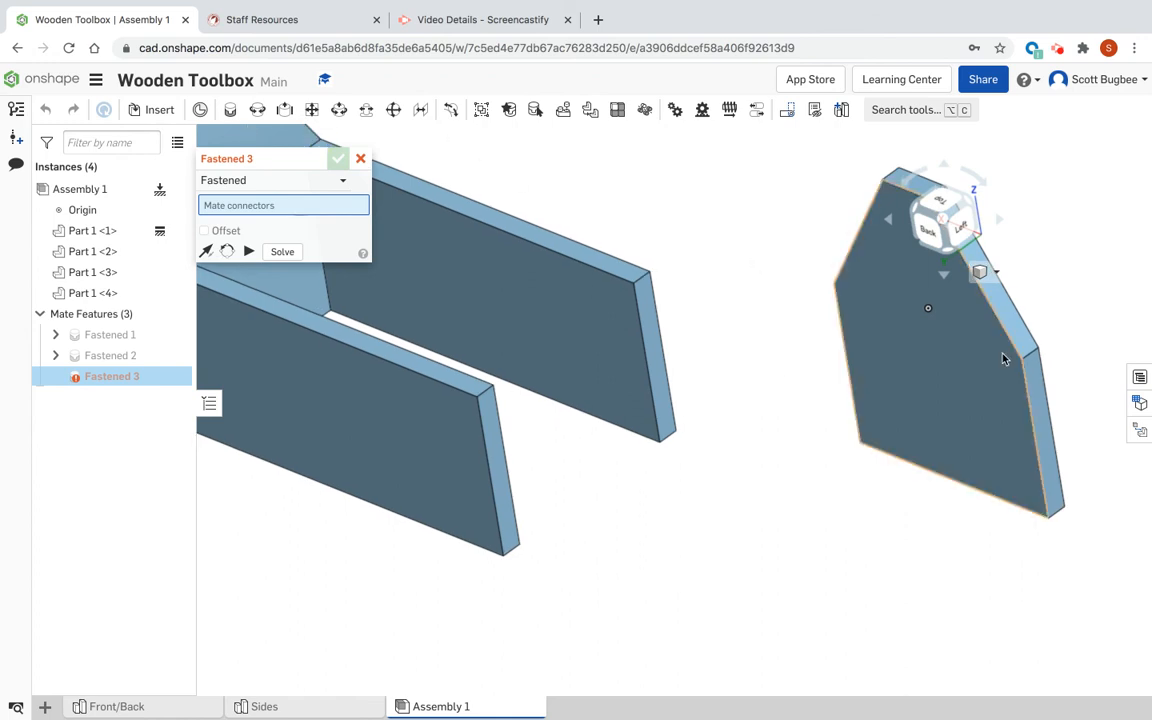
pyautogui.moveTo(1064, 432); pyautogui.dragTo(1038, 442, button='right')
pyautogui.scroll(5, 1038, 442)
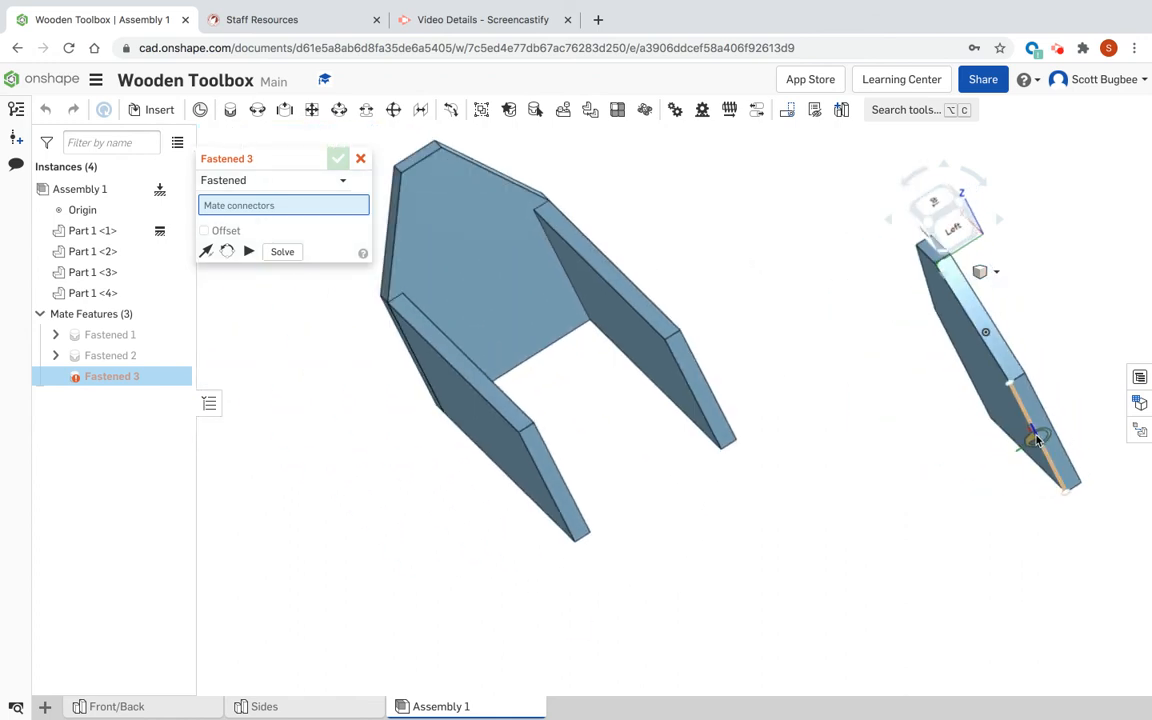
pyautogui.click(1035, 440)
# Add the midpoint of the outer vertical edge at the second long panel's open end as the other mate connector.
pyautogui.moveTo(1036, 437); pyautogui.dragTo(905, 411, button='right')
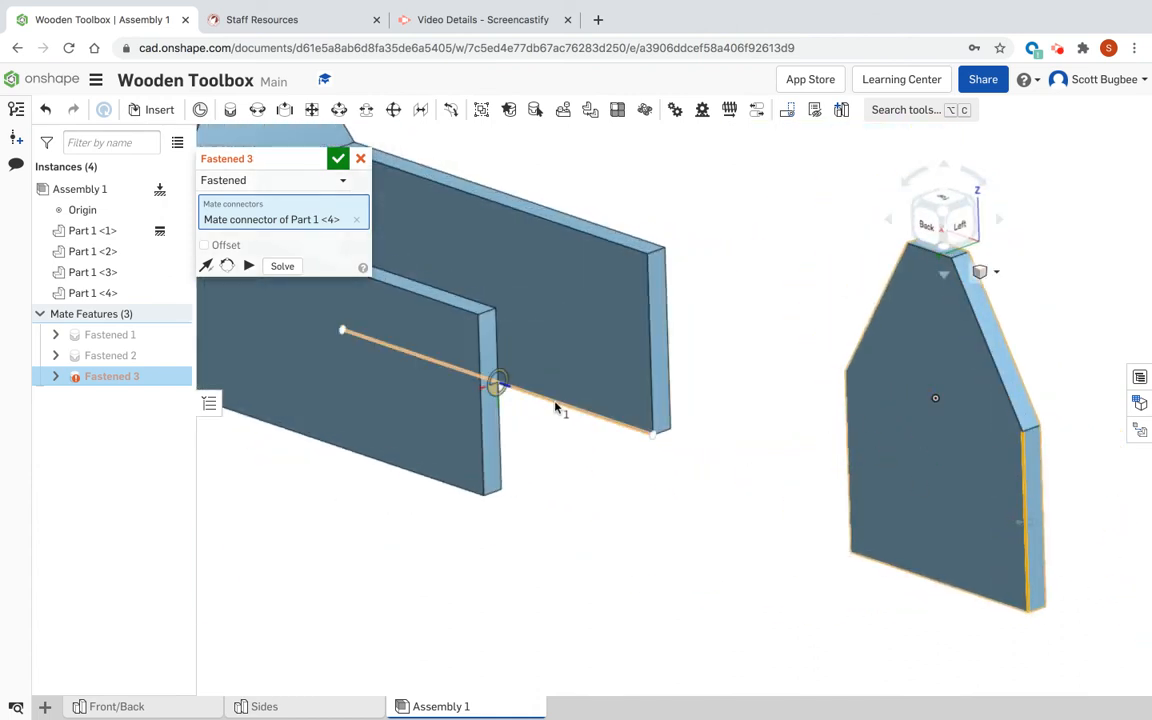
pyautogui.moveTo(545, 411); pyautogui.dragTo(798, 457, button='right')
pyautogui.moveTo(798, 457); pyautogui.dragTo(686, 424, button='middle')
pyautogui.scroll(-1, 630, 429)
pyautogui.scroll(2, 622, 430)
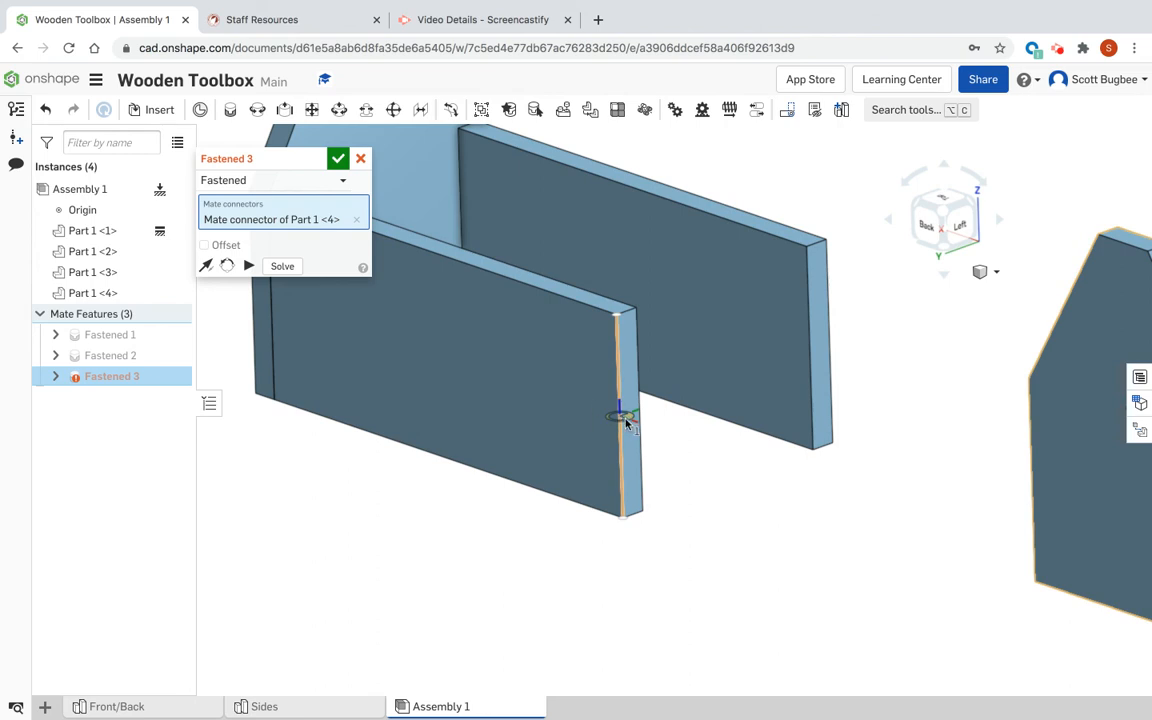
pyautogui.click(620, 420)
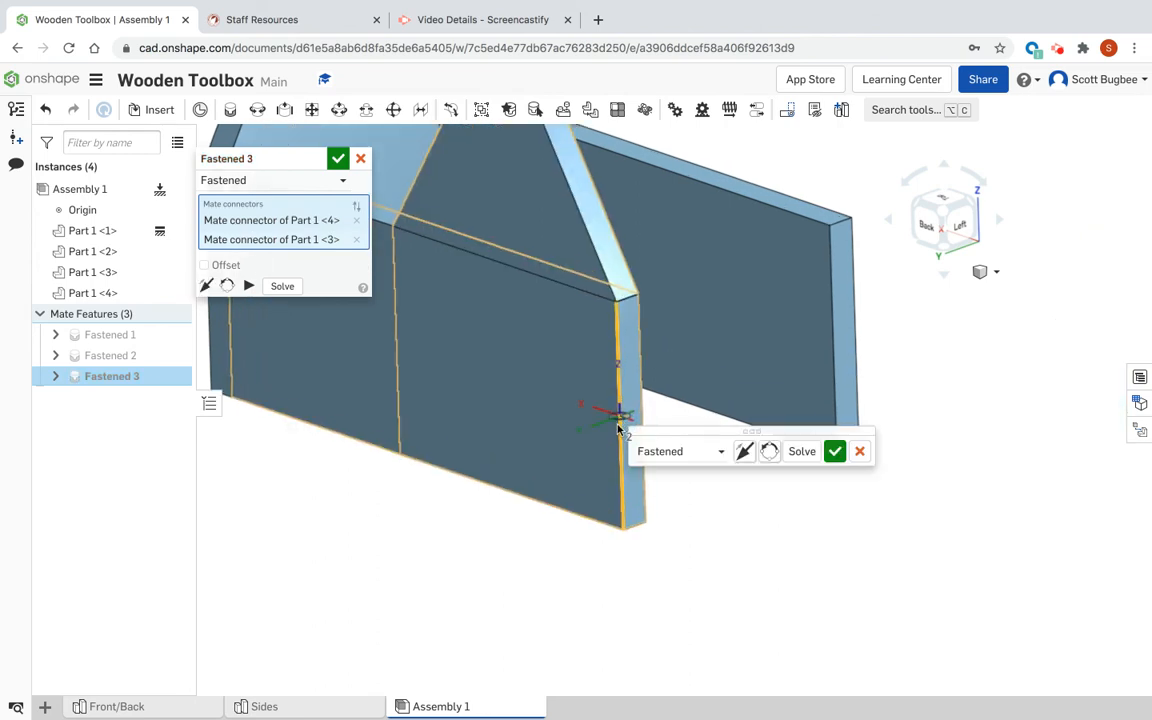
# Try the mate's primary axis flip, rotate its secondary axis until the side panel closes the box's open end, and accept it.
pyautogui.scroll(-3, 617, 411)
pyautogui.click(207, 288)
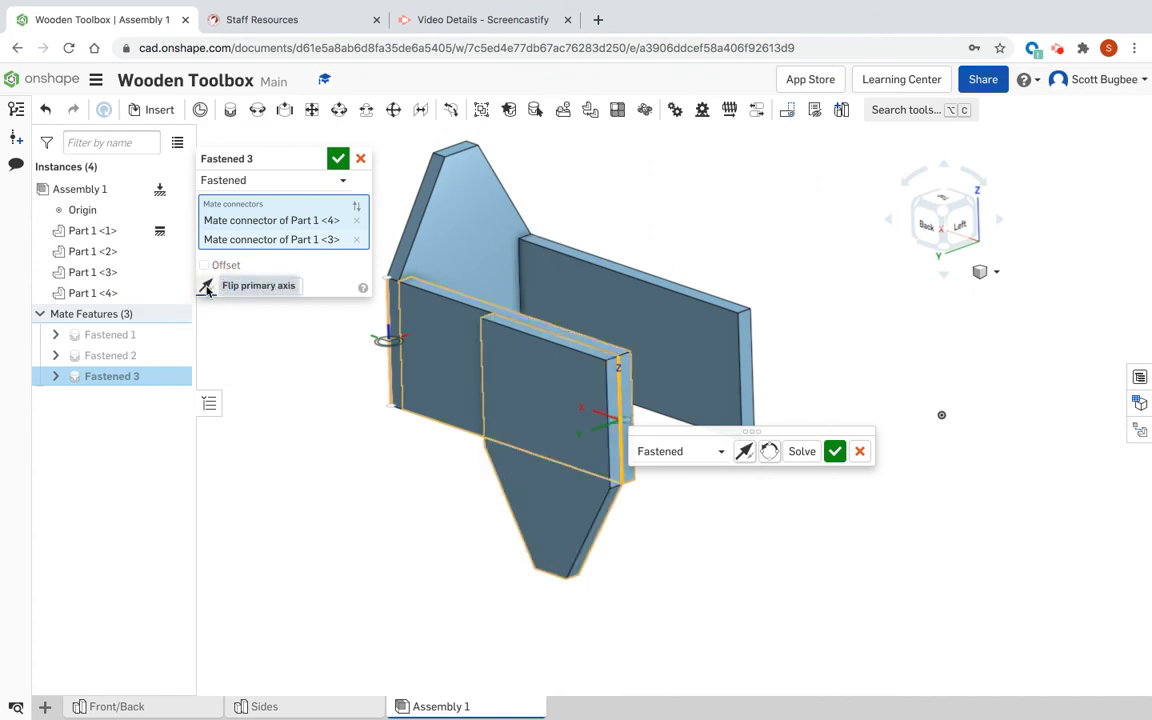
pyautogui.click(207, 288)
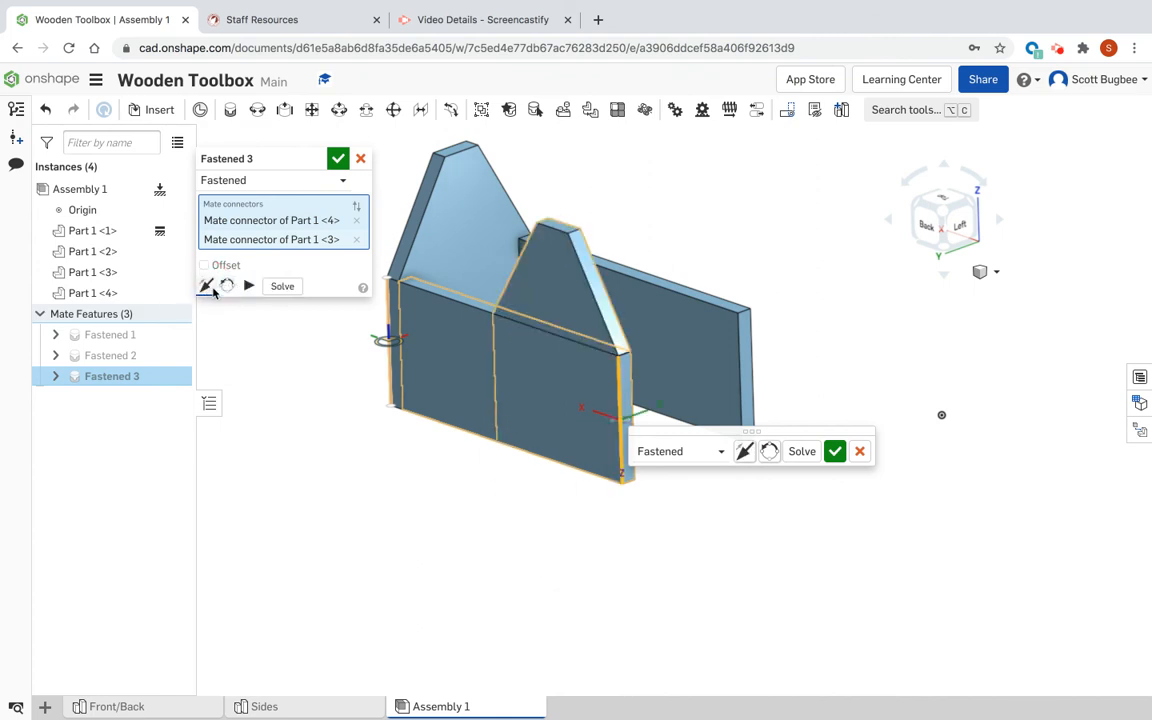
pyautogui.click(228, 287)
pyautogui.click(228, 287)
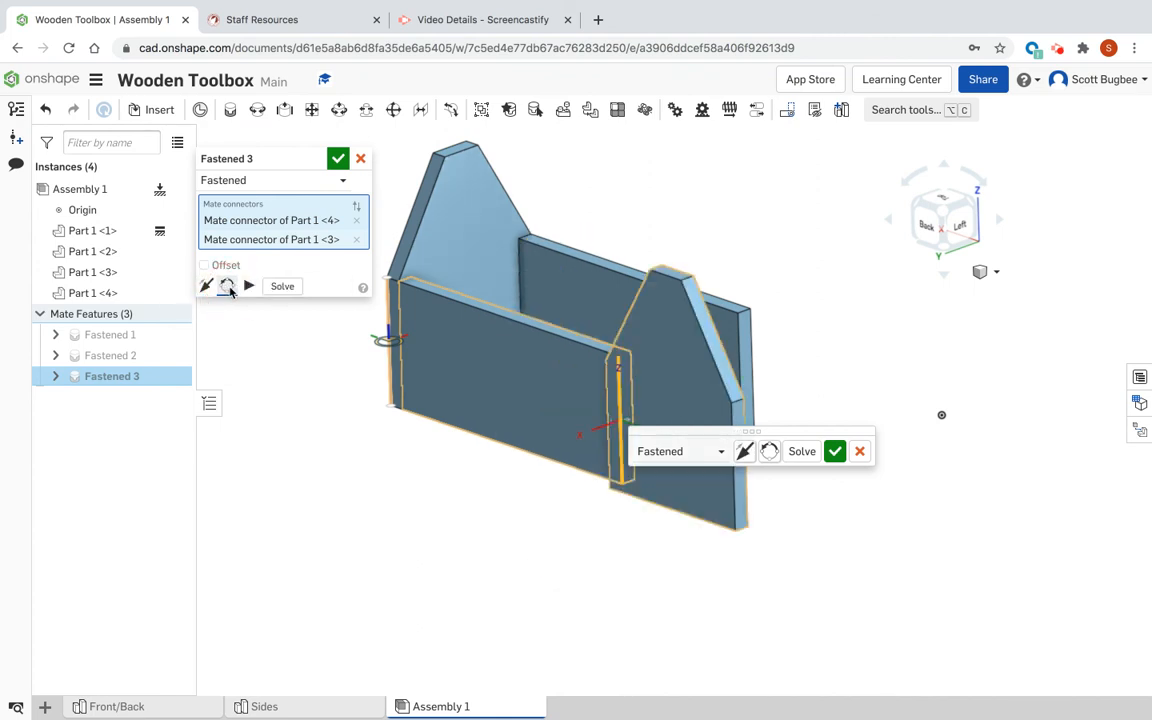
pyautogui.click(228, 287)
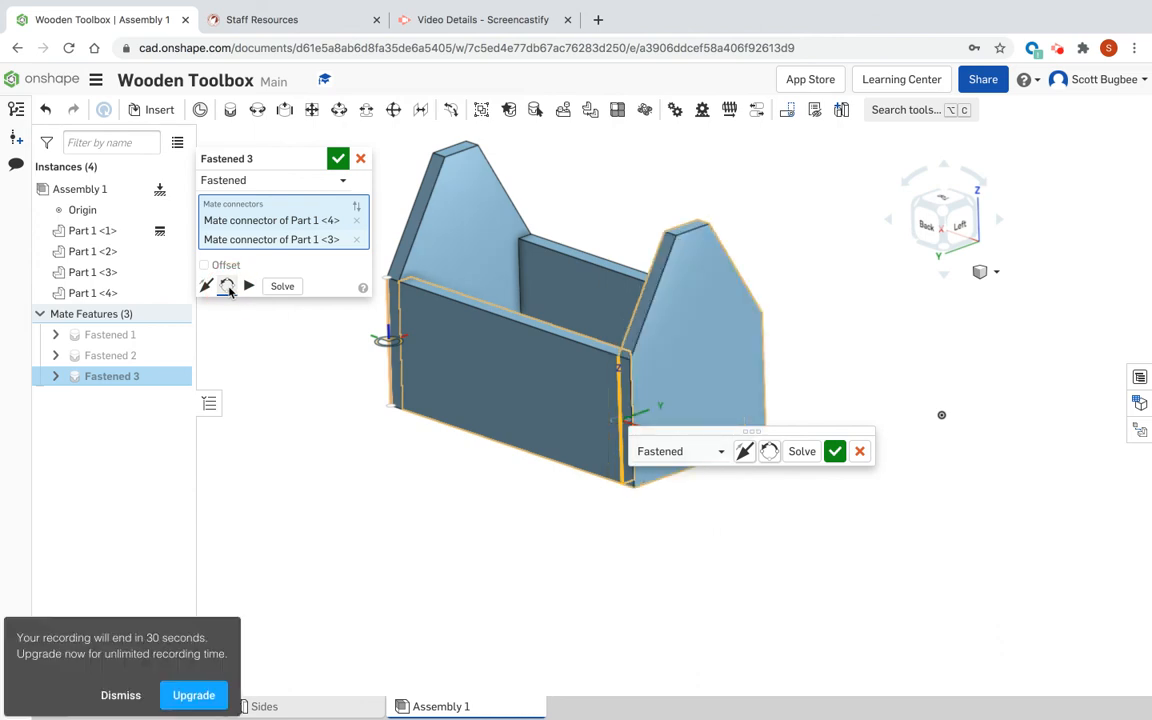
pyautogui.moveTo(940, 222); pyautogui.dragTo(902, 302)
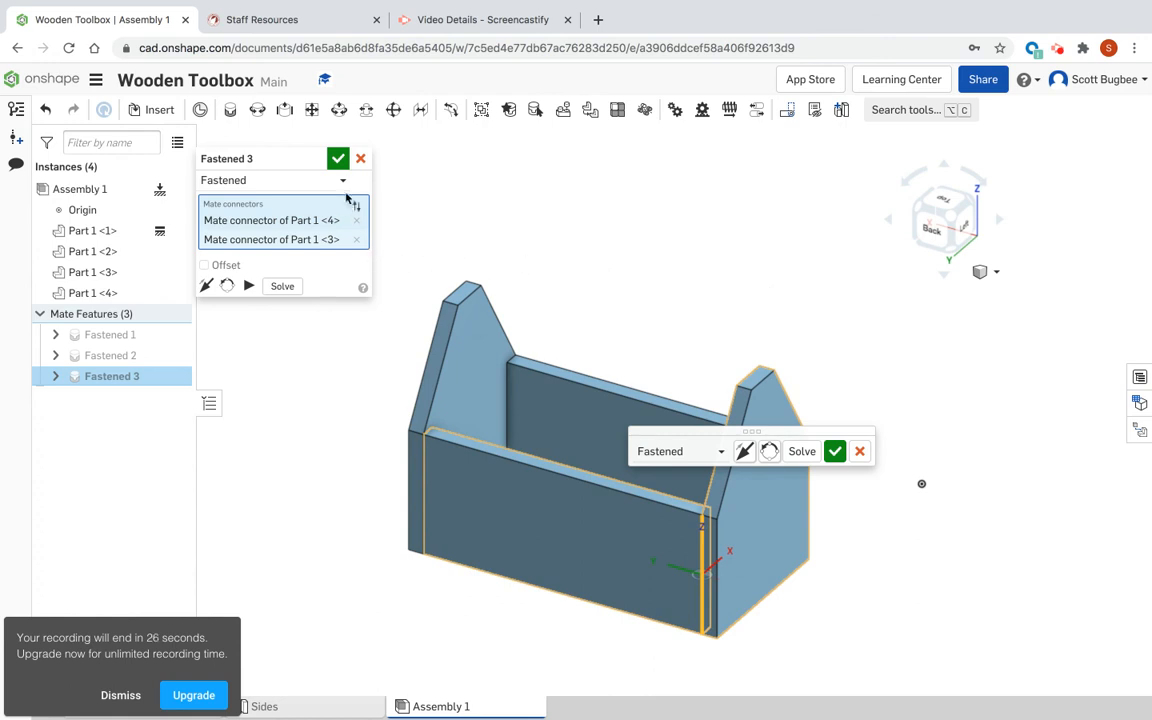
pyautogui.click(338, 160)
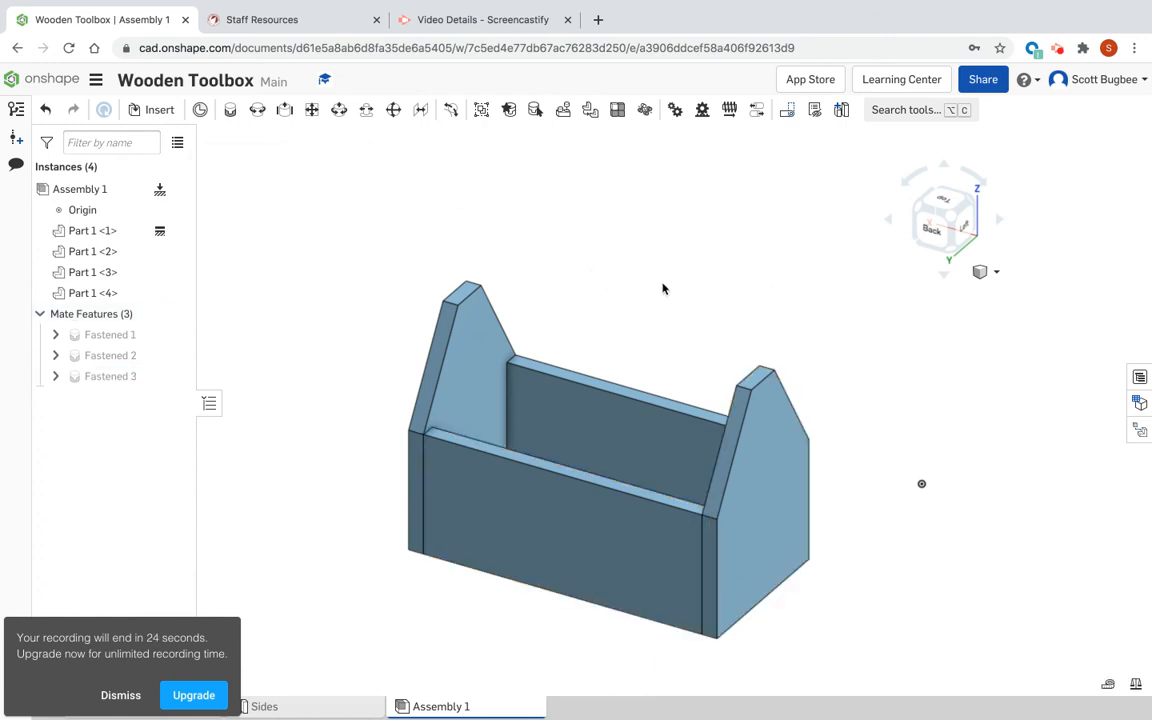
pyautogui.click(940, 218)
pyautogui.scroll(-3, 650, 345)
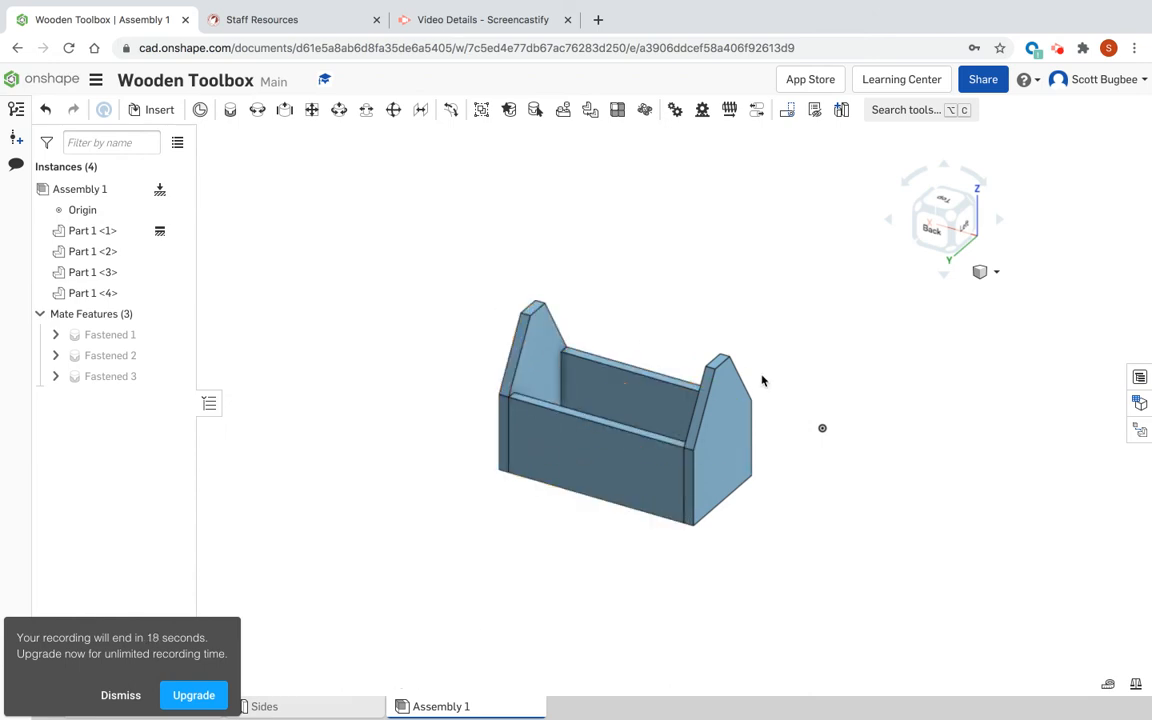
pyautogui.click(133, 703)
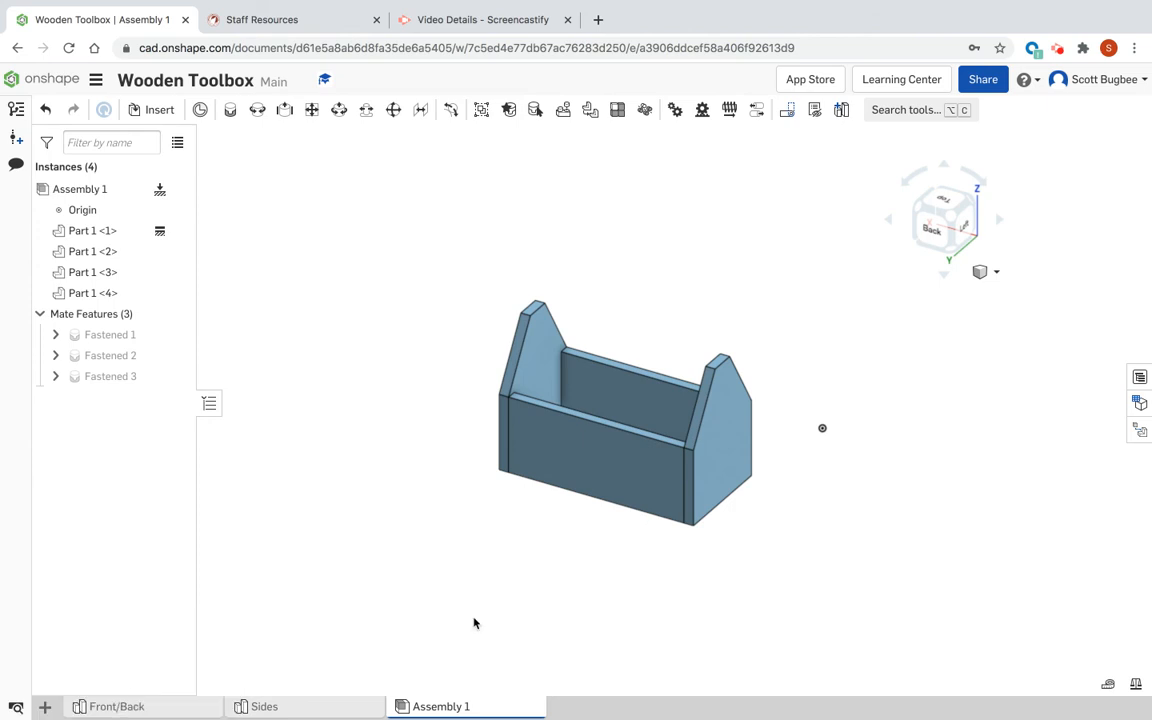